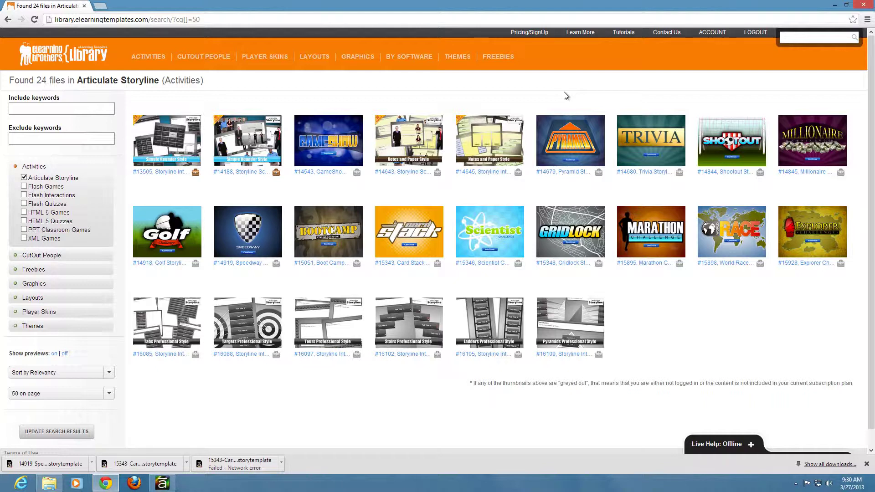
Open the Scientist Challenge Storyline game preview and advance past its title and instruction screens
click(514, 245)
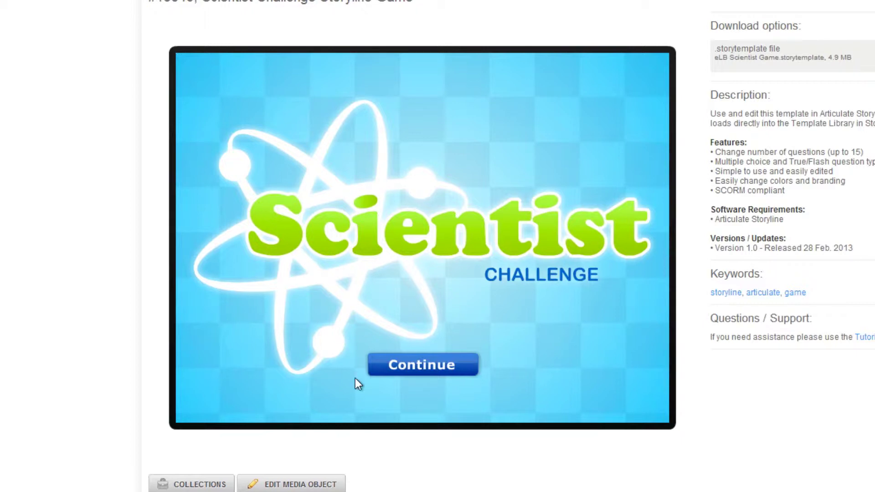
click(388, 371)
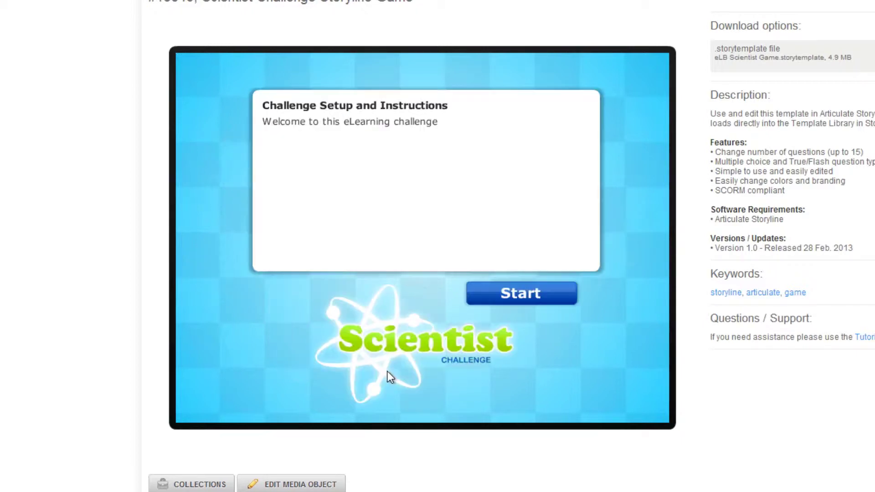
click(531, 306)
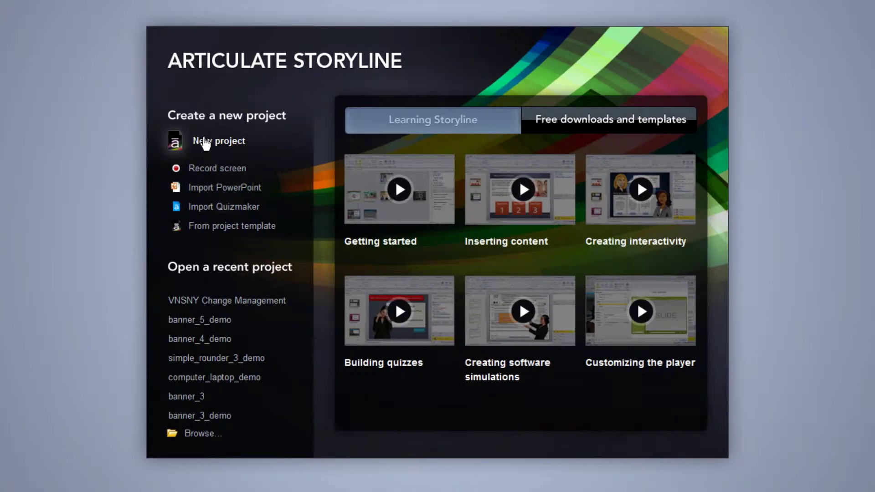
Create a new project in Articulate Storyline and import the Scientist Game from the 15346 Scientist Challenge template into the current scene
click(330, 141)
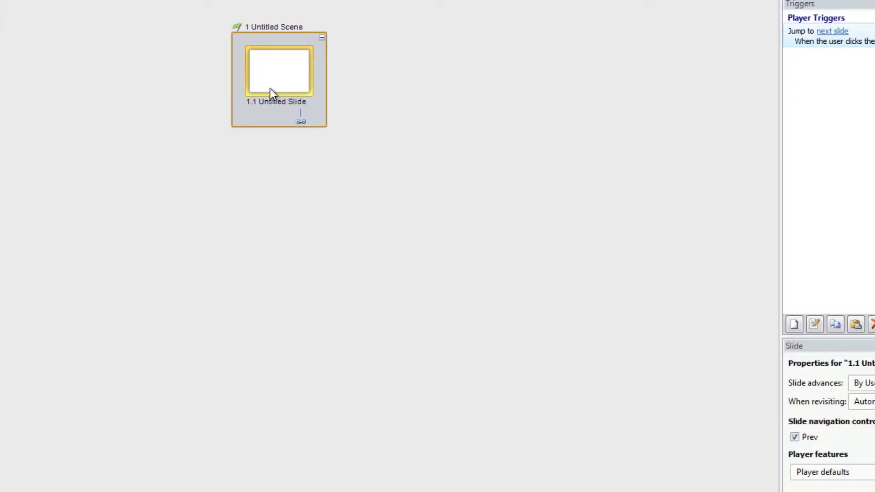
double_click(271, 91)
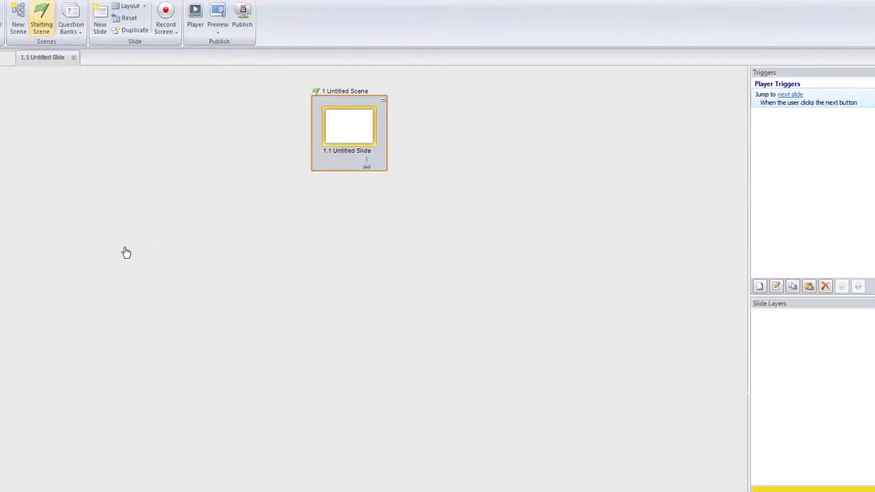
right_click(43, 219)
click(72, 225)
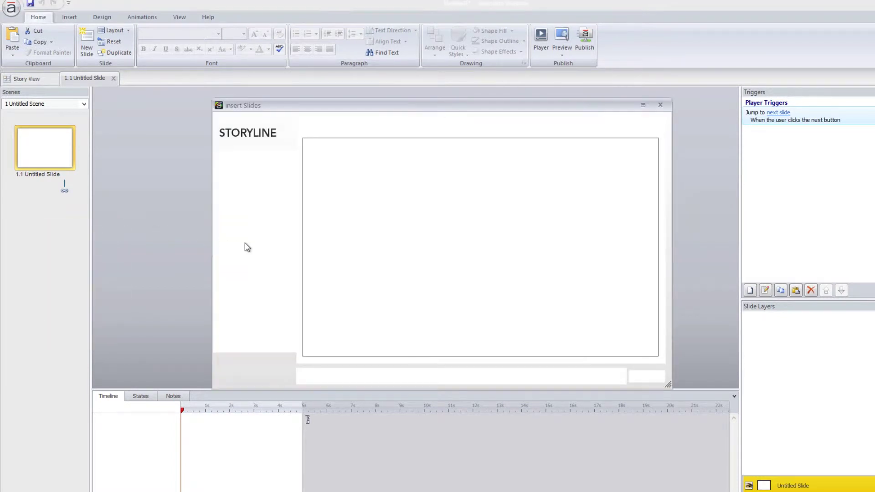
click(387, 128)
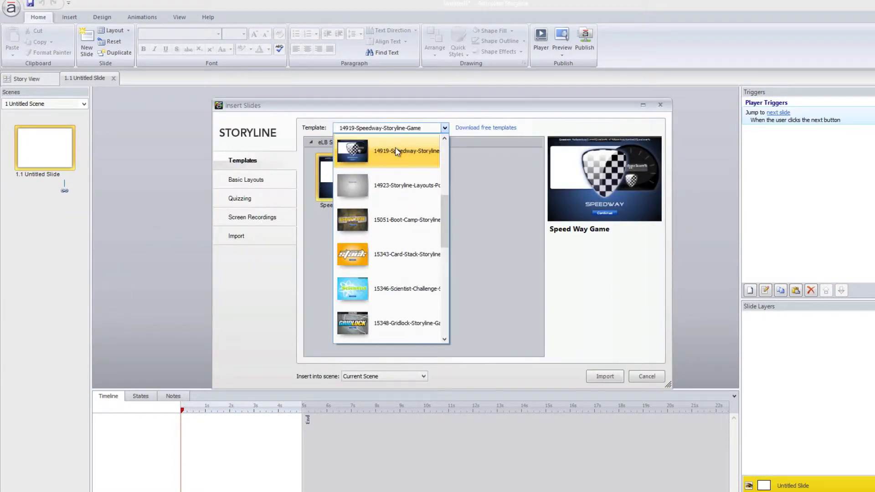
click(391, 294)
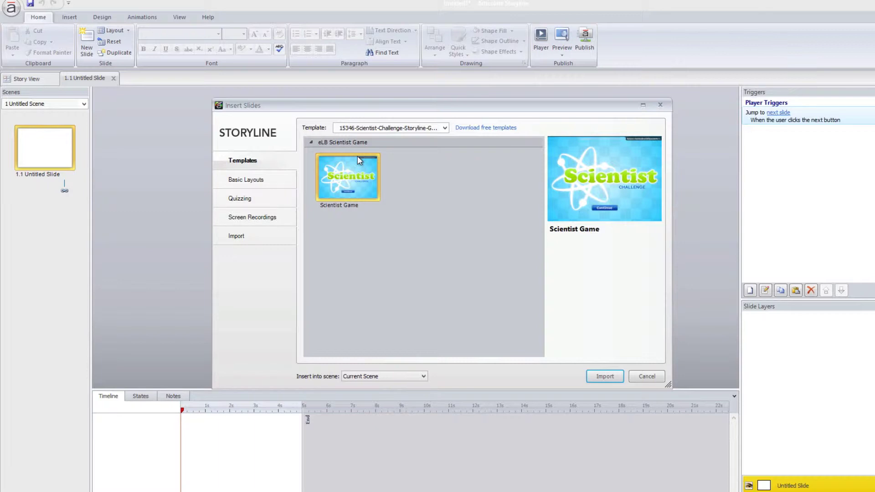
click(604, 378)
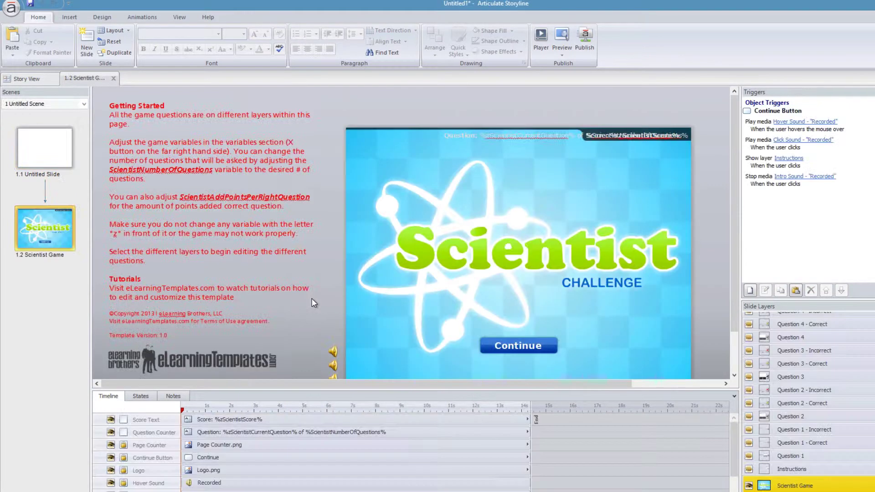
Delete the blank untitled slide that precedes the Scientist Game slide
click(65, 156)
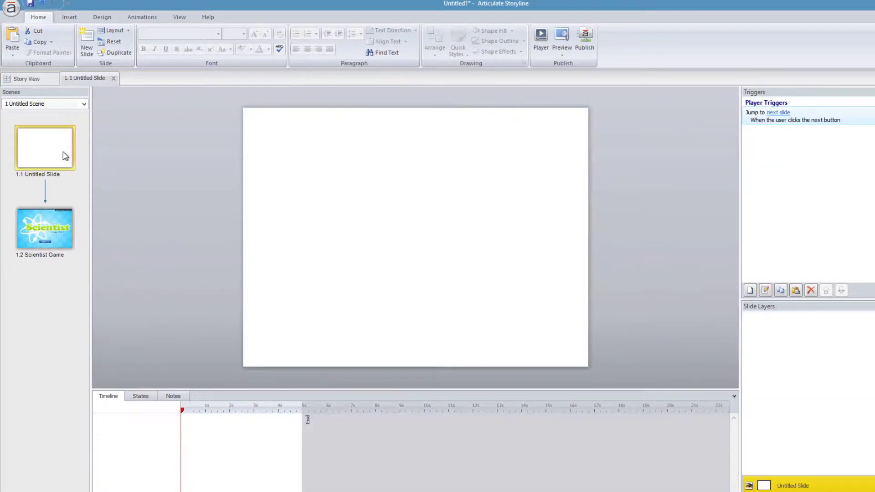
right_click(65, 157)
click(352, 274)
key(Delete)
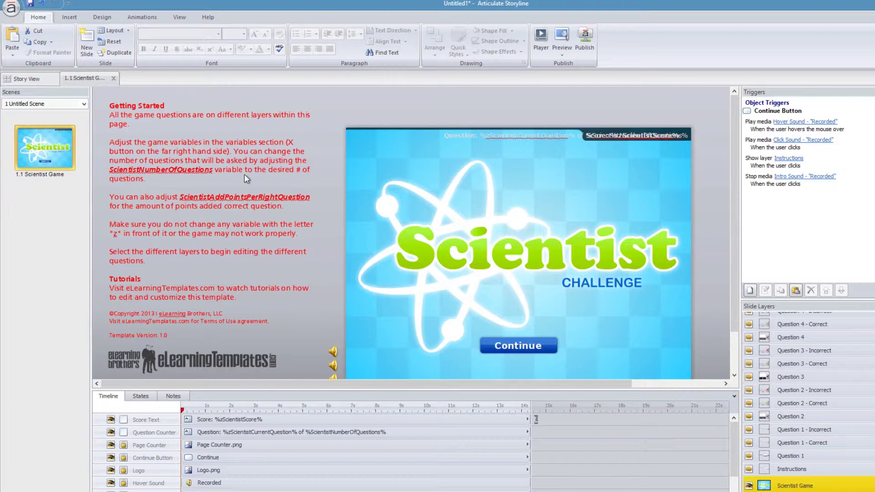
Save the project to the Desktop as "Updated Scientist"
click(30, 4)
click(215, 171)
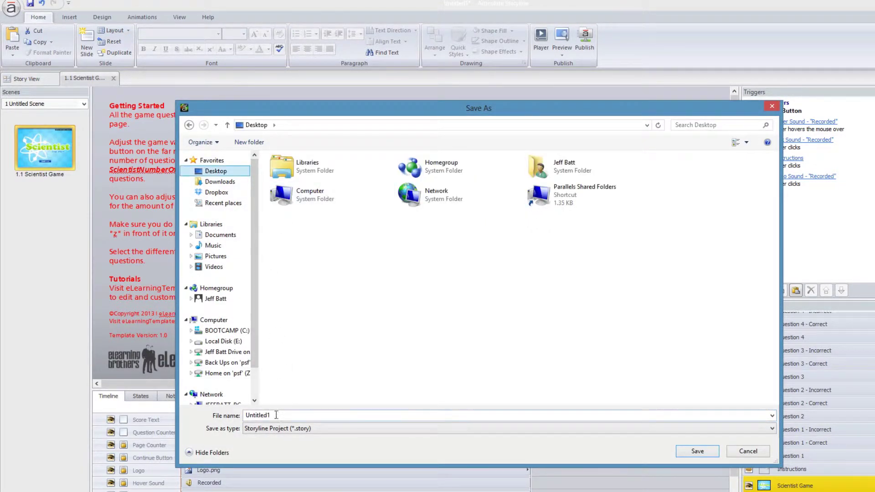
click(258, 415)
text(Update)
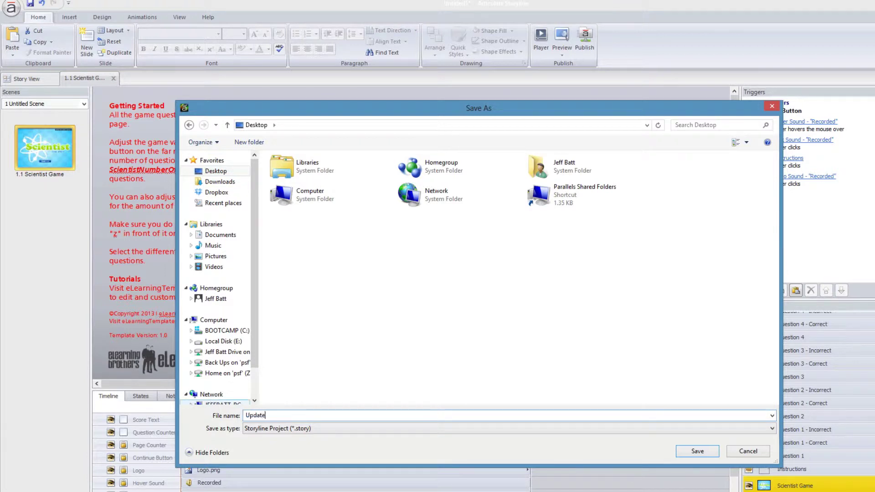
text(d Scientsit)
key(BackSpace)
key(BackSpace)
key(BackSpace)
text(ist)
click(691, 452)
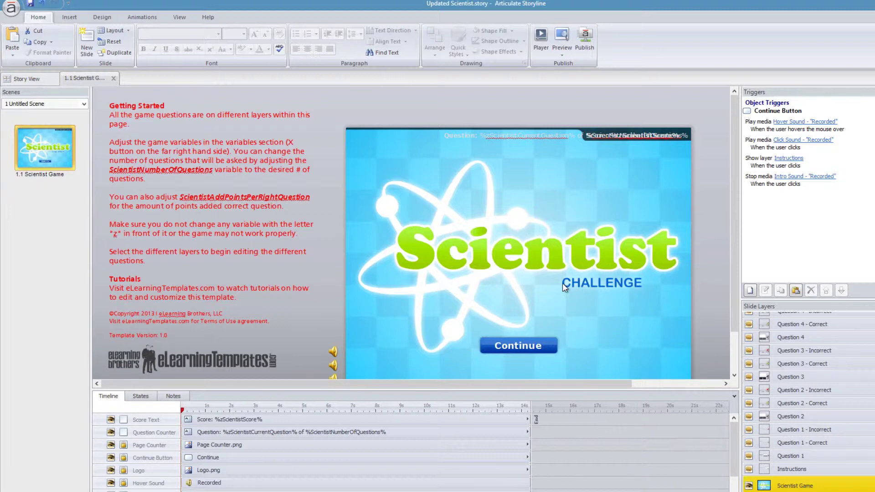
Hide the Logo object on the Scientist Game slide's timeline
drag(440, 390, 433, 351)
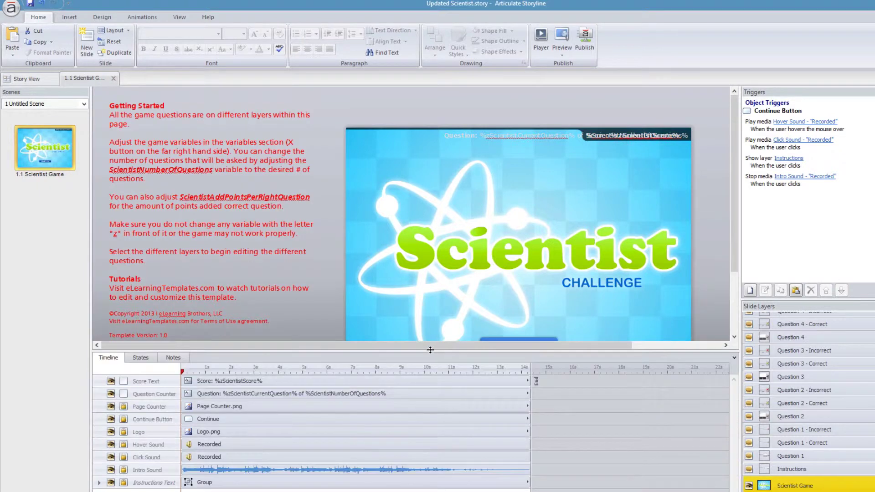
click(119, 431)
click(119, 432)
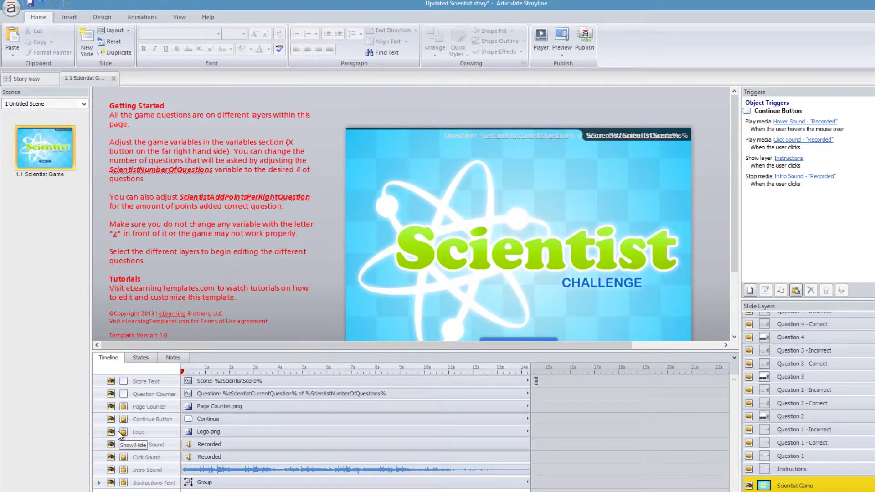
click(119, 432)
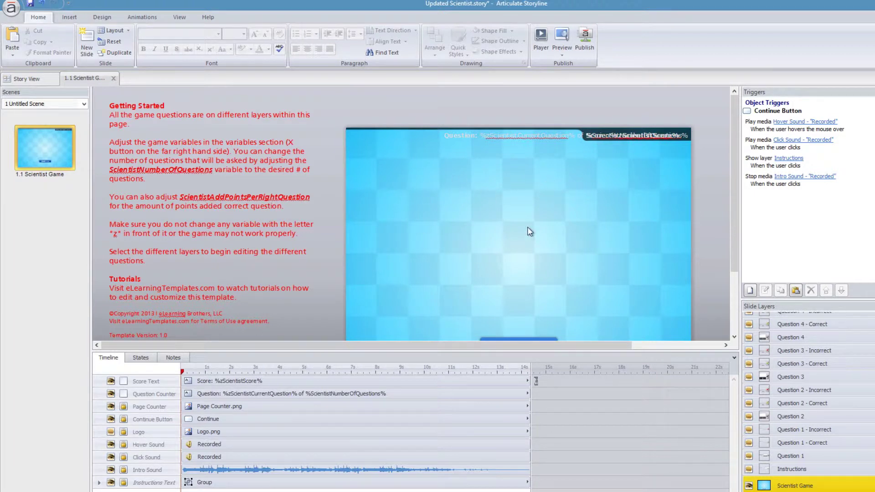
drag(498, 352, 500, 382)
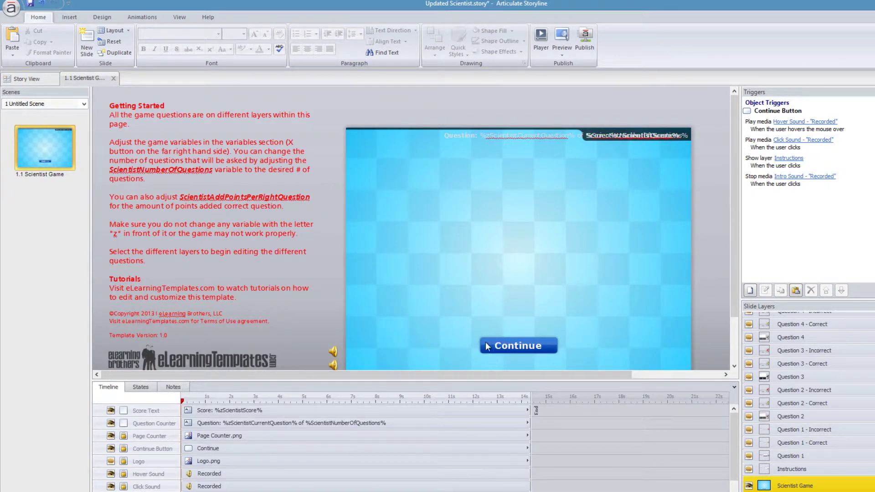
Unlock the Continue Button on the timeline and display its states
click(123, 449)
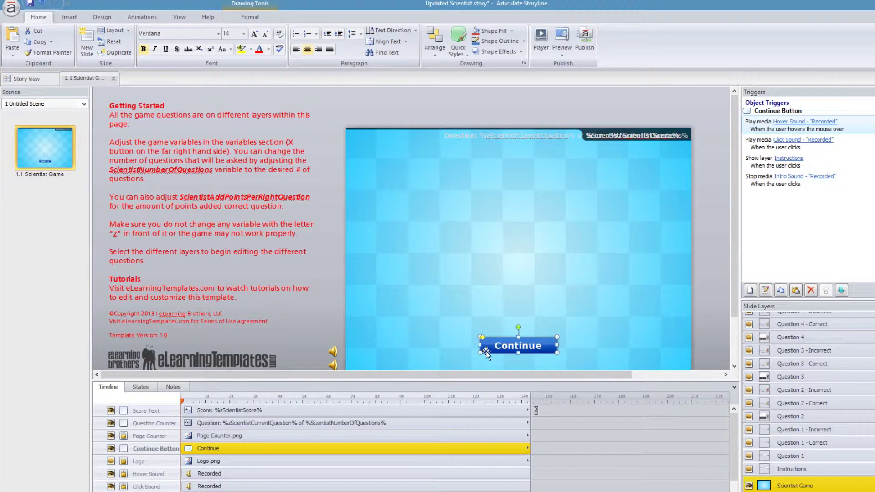
click(149, 389)
click(194, 427)
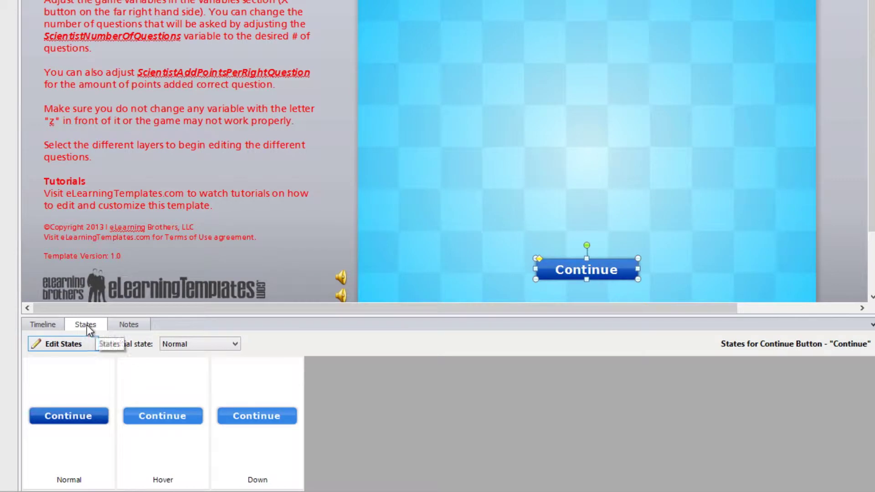
Compare how the Continue Button looks in its Normal, Hover and Down states
click(181, 384)
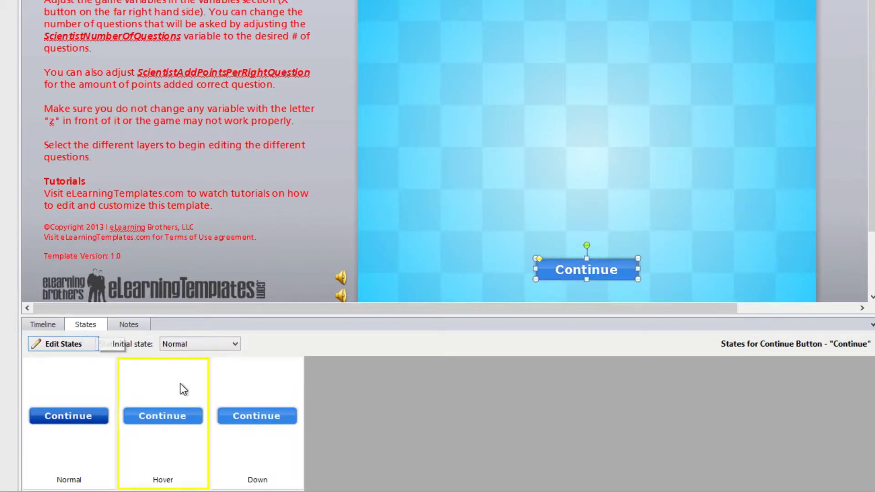
click(262, 384)
click(119, 387)
click(282, 393)
click(132, 390)
click(59, 382)
Start editing the Continue Button's states and remove the highlight overlay shape from the Normal state
click(69, 348)
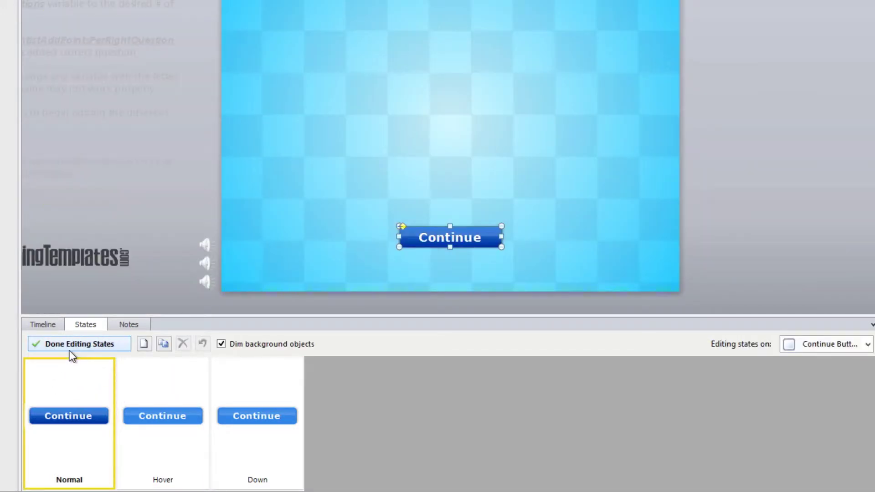
click(458, 209)
click(409, 239)
drag(453, 209, 731, 192)
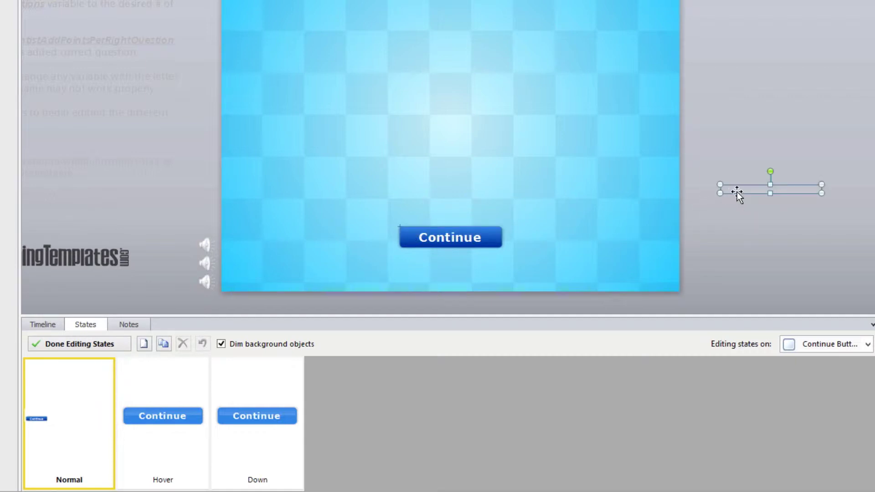
key(ctrl+z)
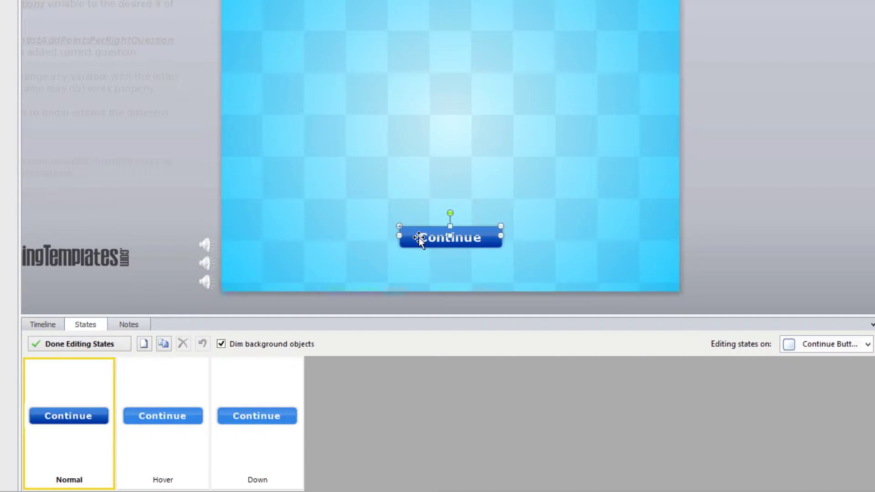
double_click(419, 237)
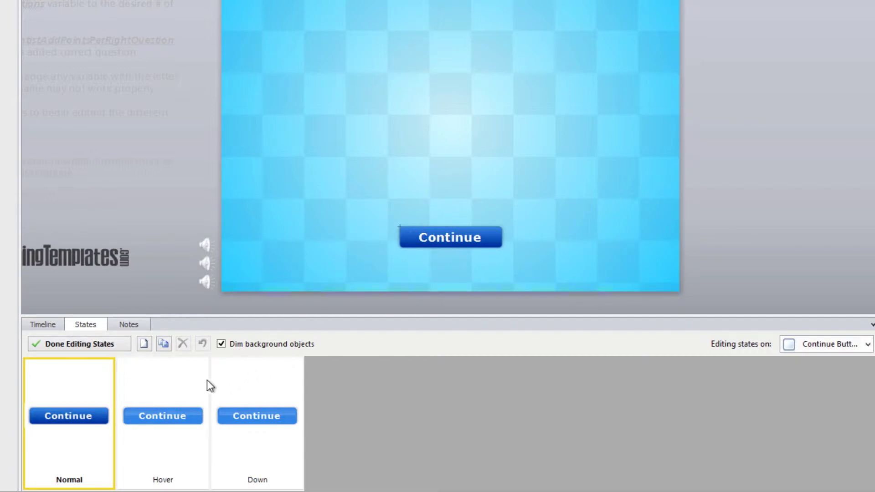
Remove the highlight overlay shape from the Continue Button's Hover and Down states
click(175, 385)
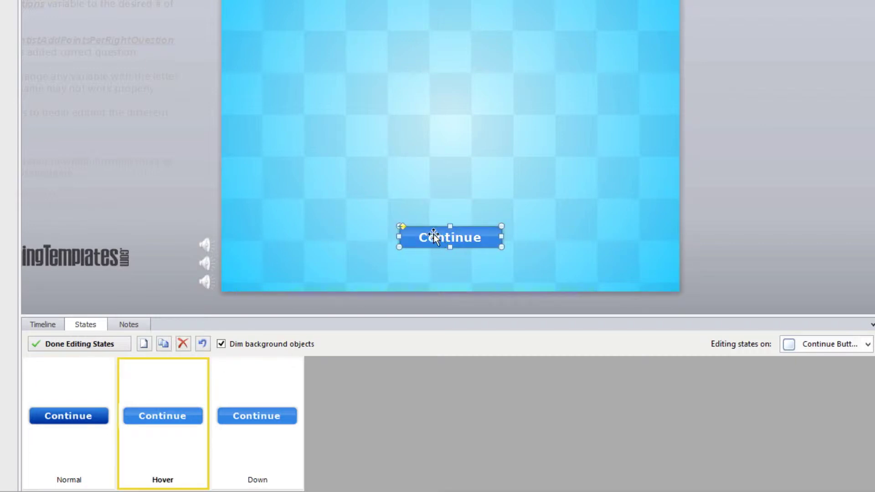
click(476, 294)
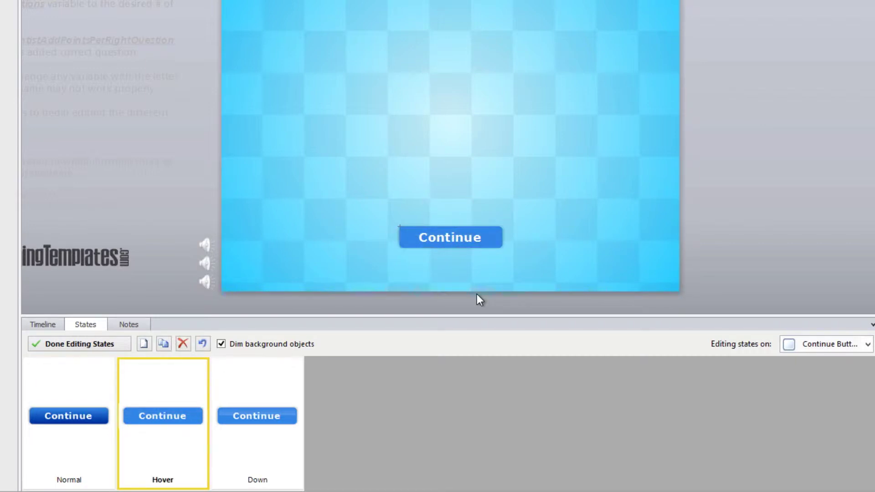
click(233, 415)
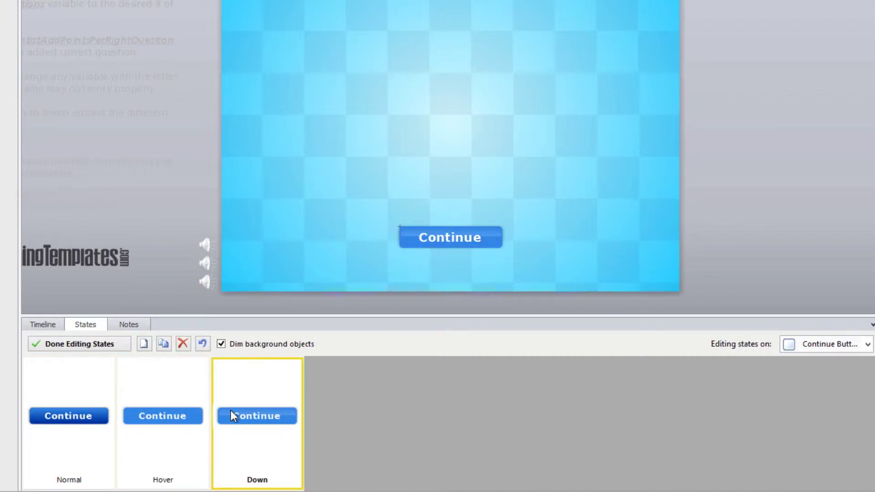
click(414, 235)
click(485, 266)
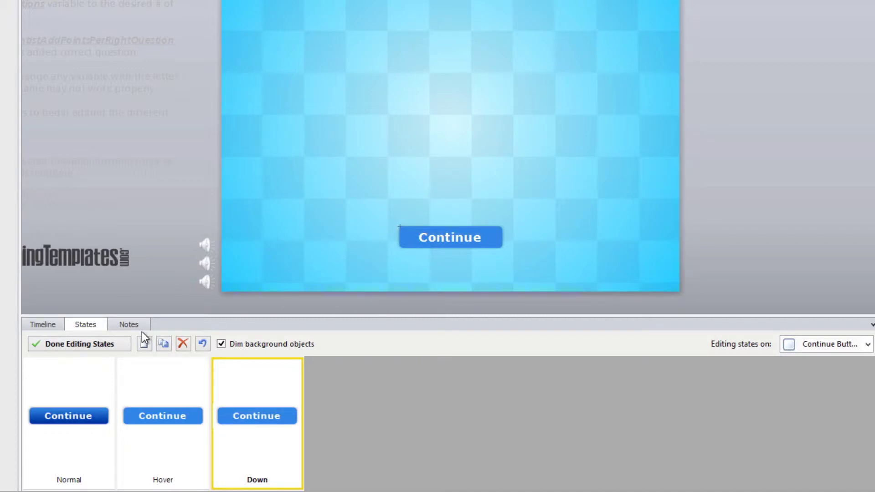
Select the Continue Button's Normal state and bring up its detailed shape formatting settings beside the button
click(90, 389)
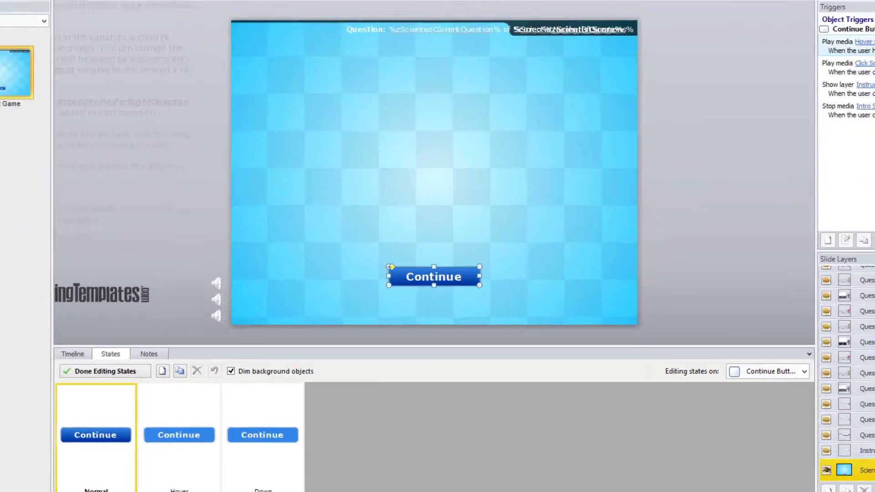
click(271, 21)
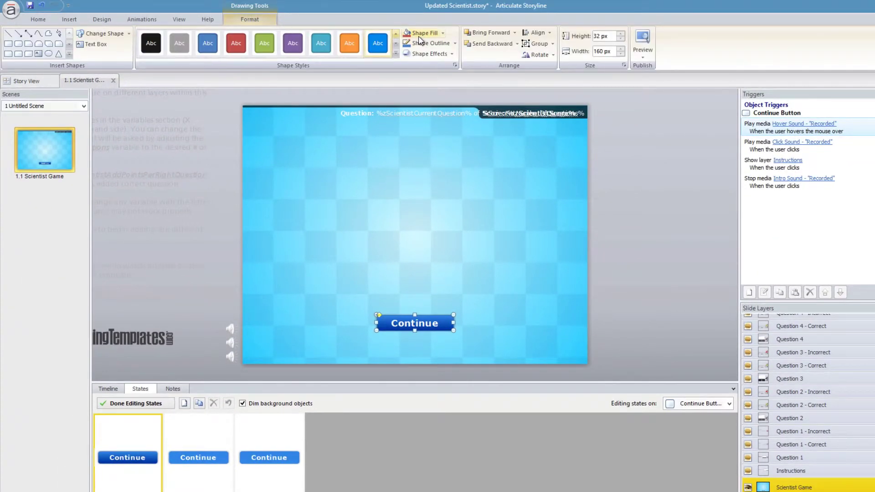
click(442, 34)
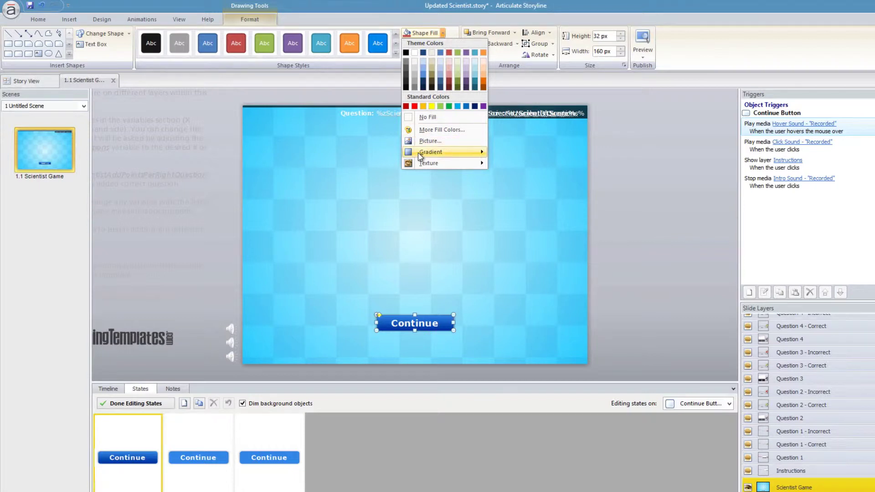
mouse_move(423, 152)
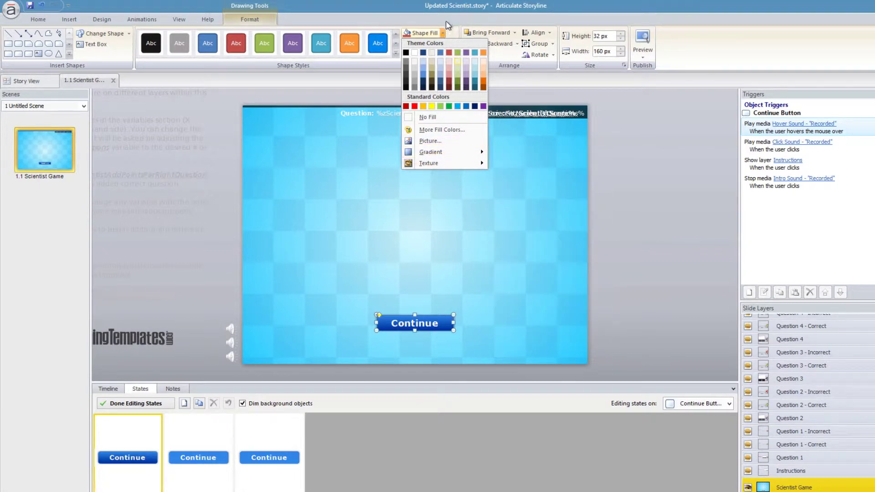
click(426, 33)
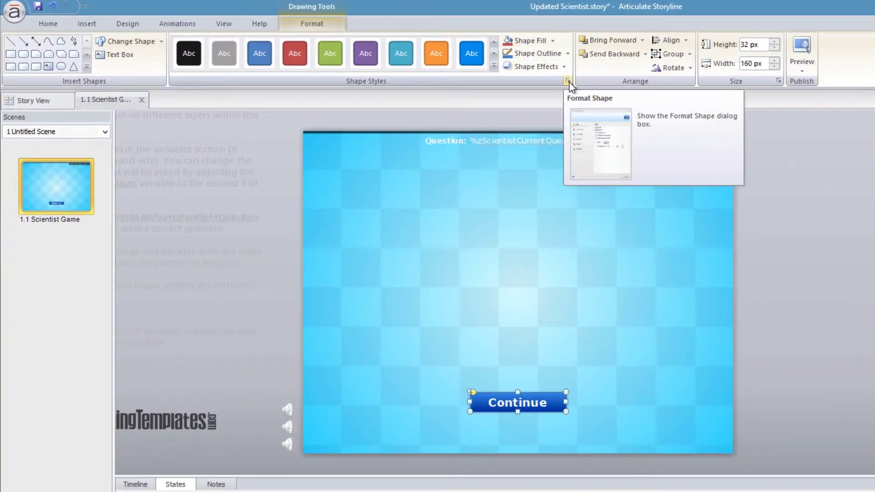
click(568, 82)
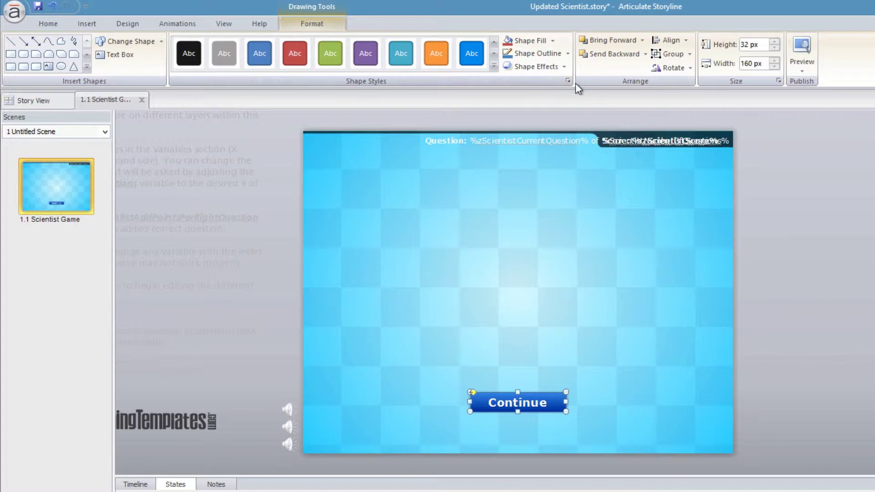
click(568, 80)
drag(547, 199, 678, 163)
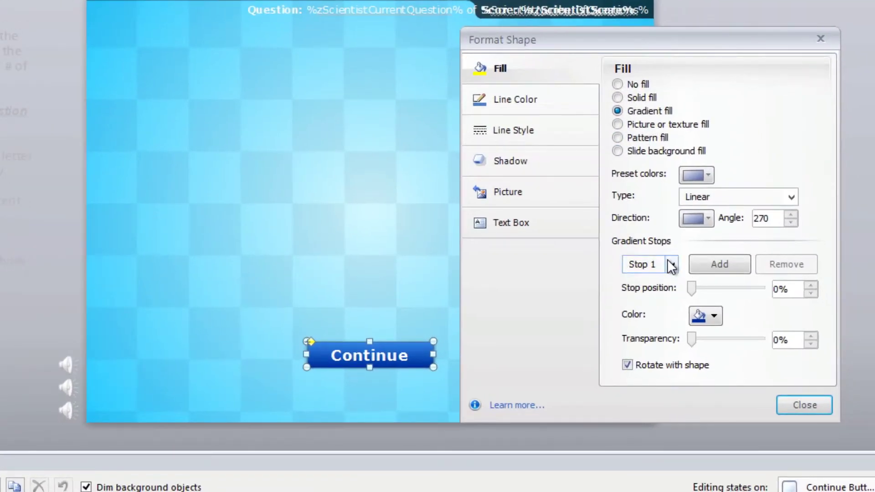
Inspect gradient stops 1 and 2 of the Normal state's fill and the custom color options for Stop 1
click(671, 265)
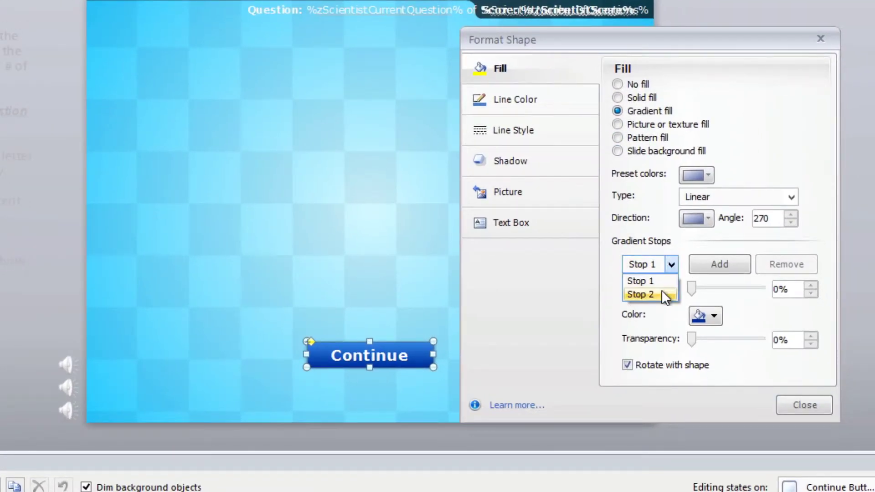
click(661, 291)
click(671, 265)
click(663, 279)
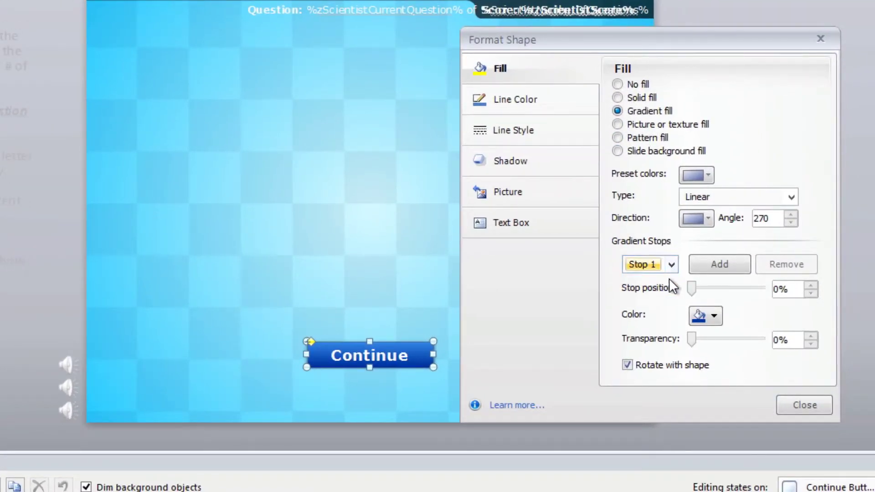
drag(691, 286, 660, 283)
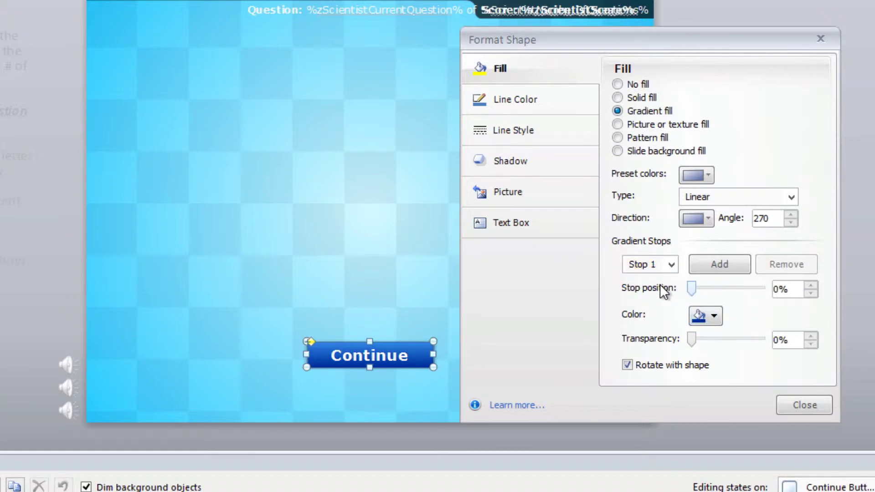
click(714, 316)
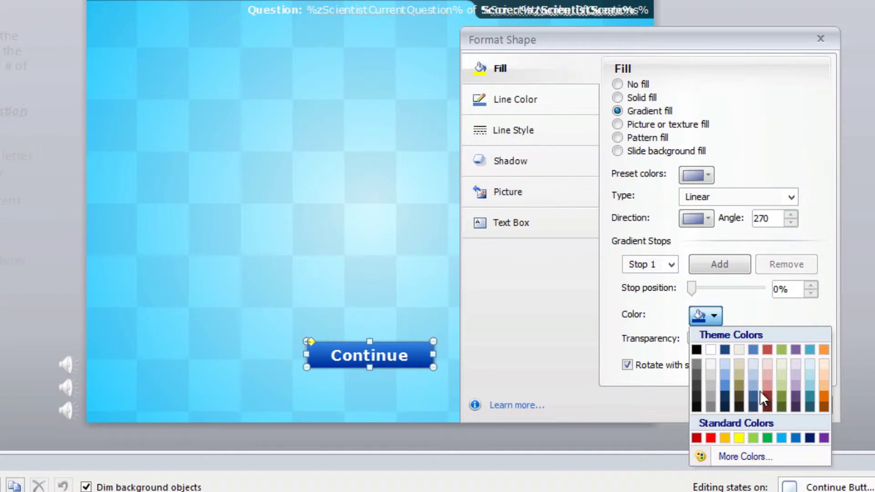
click(731, 456)
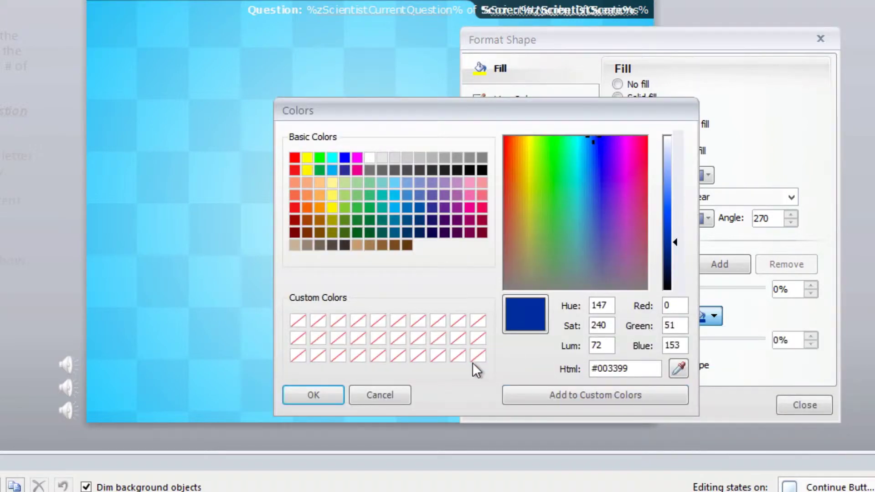
click(642, 369)
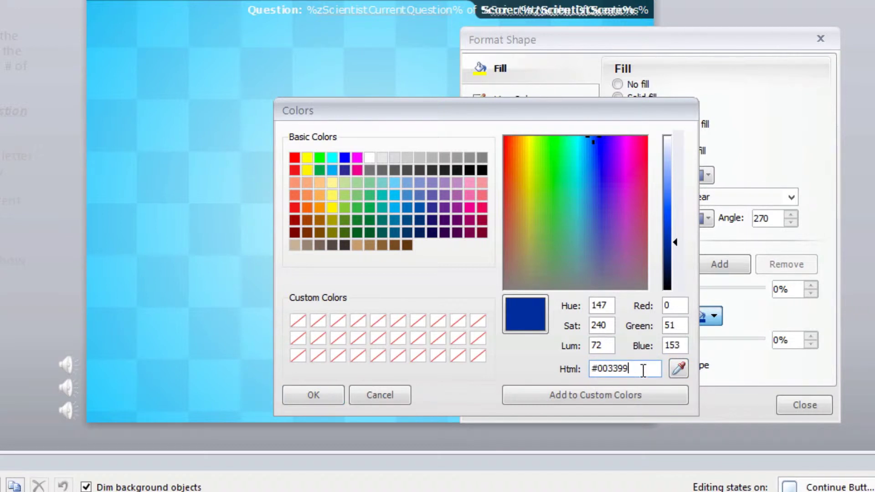
drag(642, 369, 568, 363)
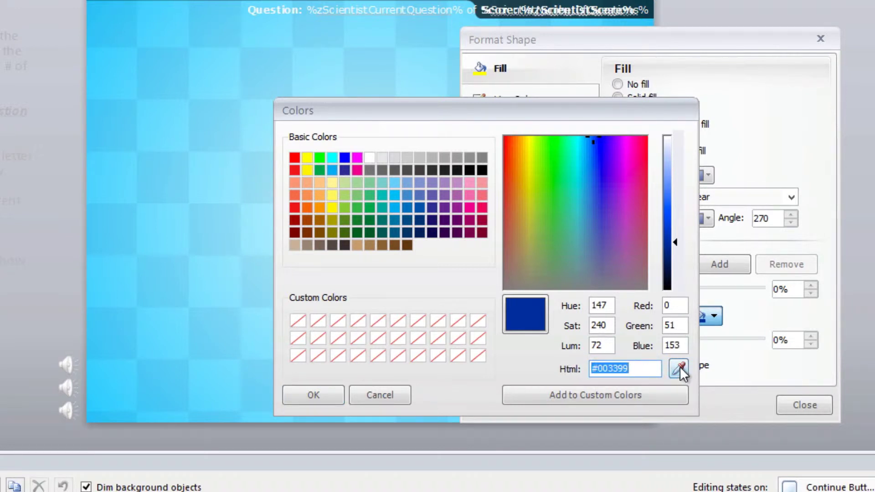
click(381, 392)
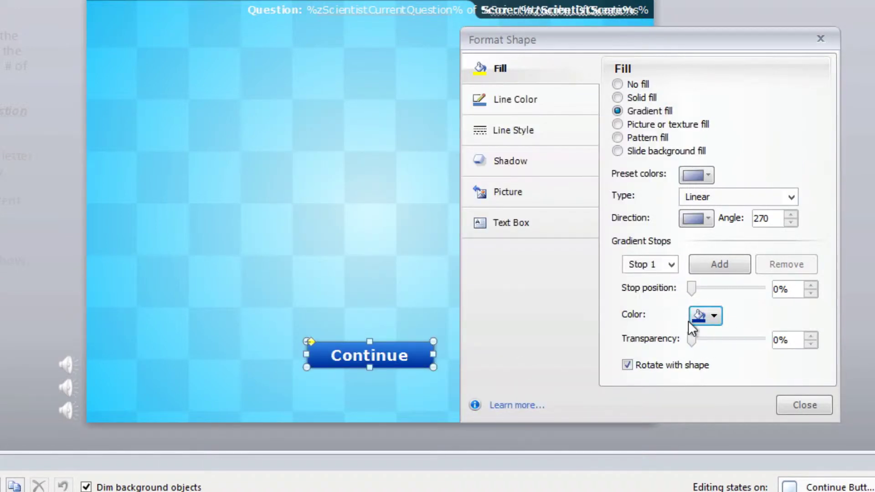
Try a gradient fill on the Normal state with dark red for Stop 1 and light red for Stop 2
click(711, 316)
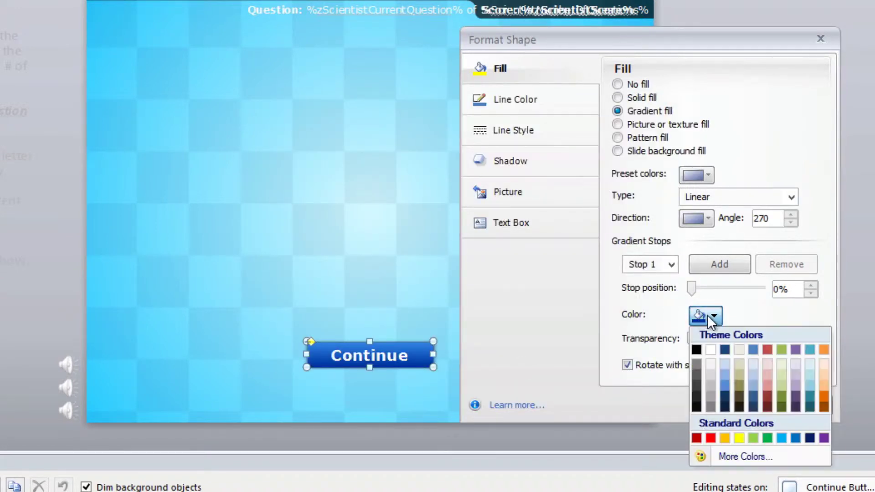
click(765, 394)
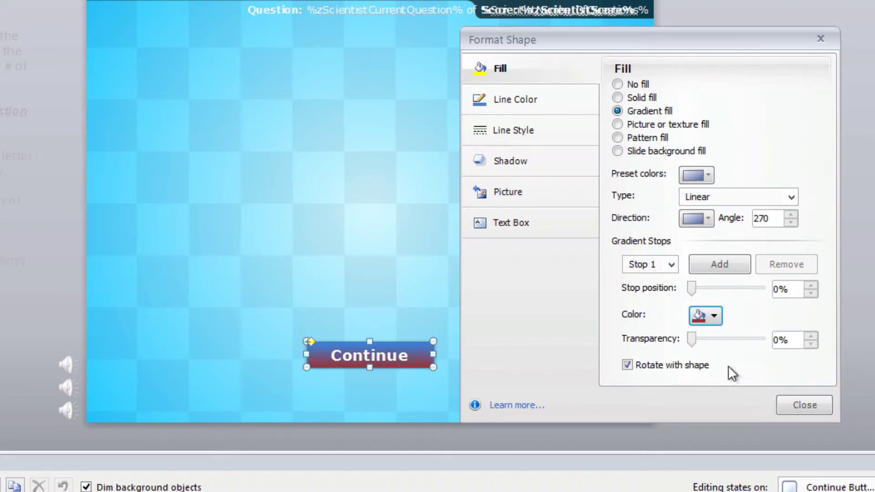
click(671, 265)
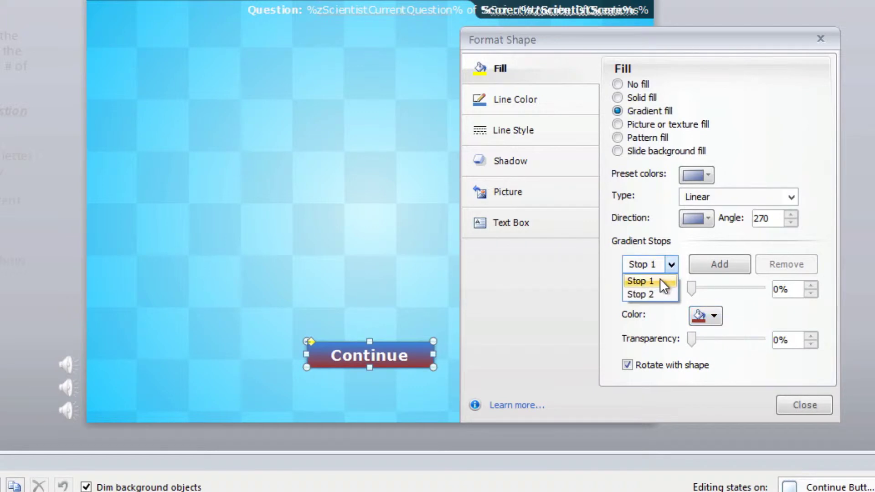
click(644, 294)
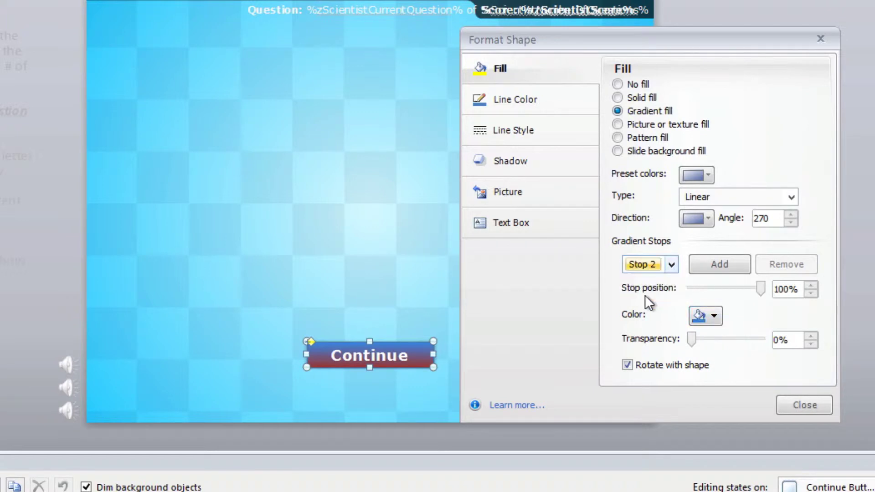
click(717, 316)
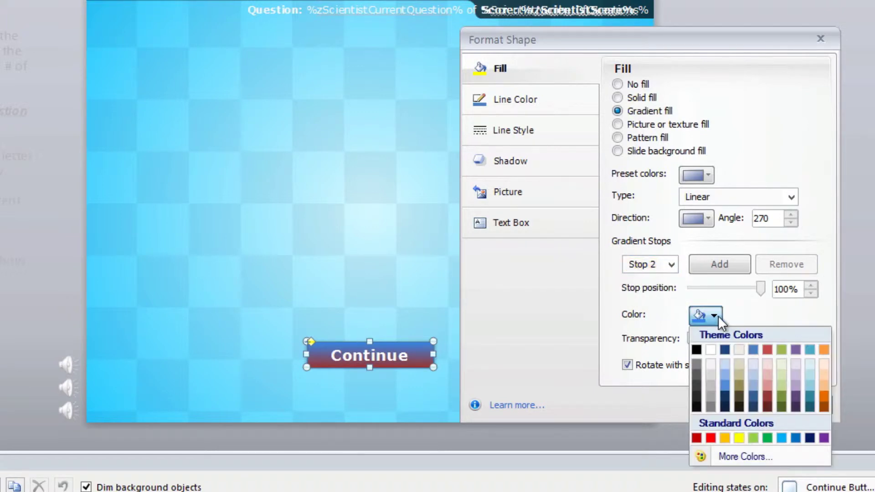
click(767, 383)
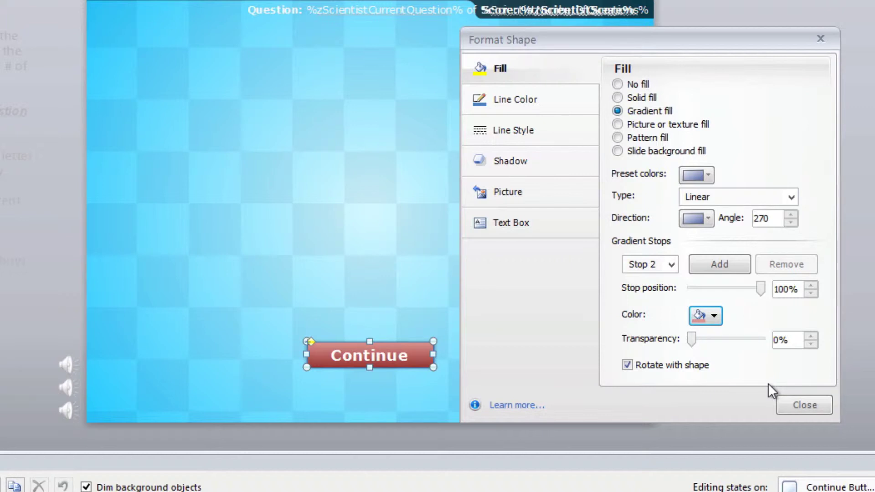
Recolor the Normal state's gradient with dark red for Stop 2 and the darkest red shade for Stop 1
click(714, 315)
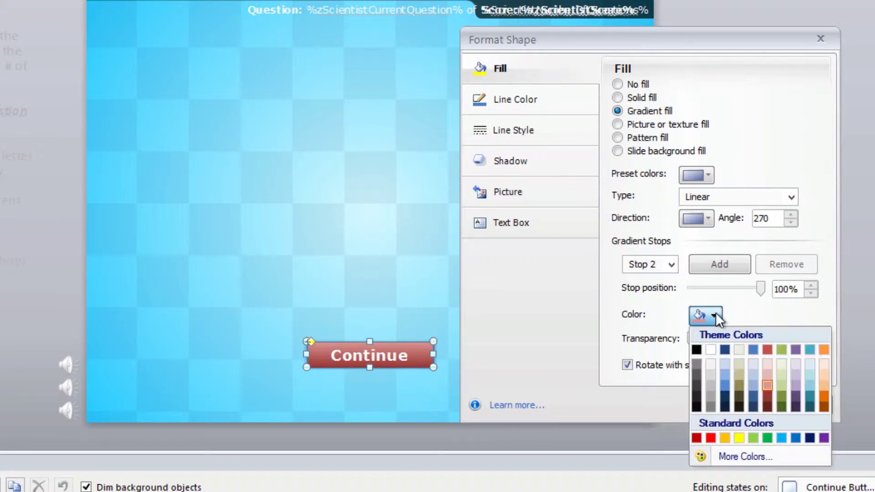
click(767, 392)
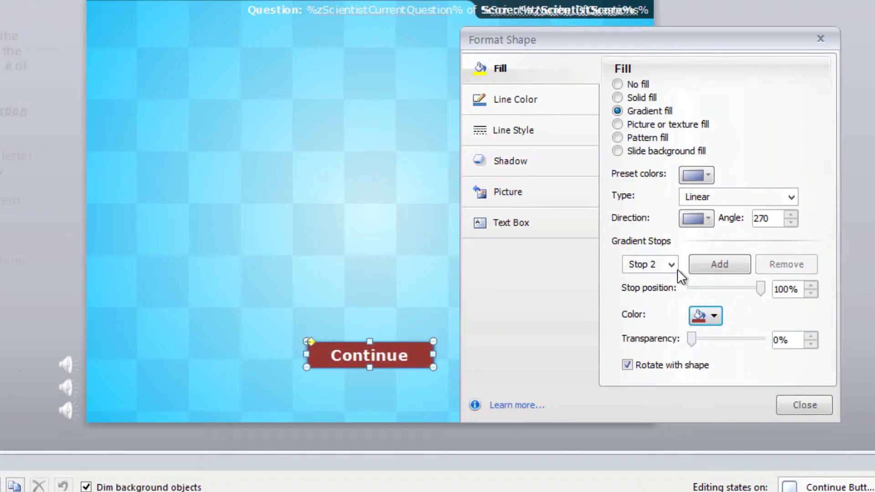
click(672, 265)
click(665, 280)
click(713, 316)
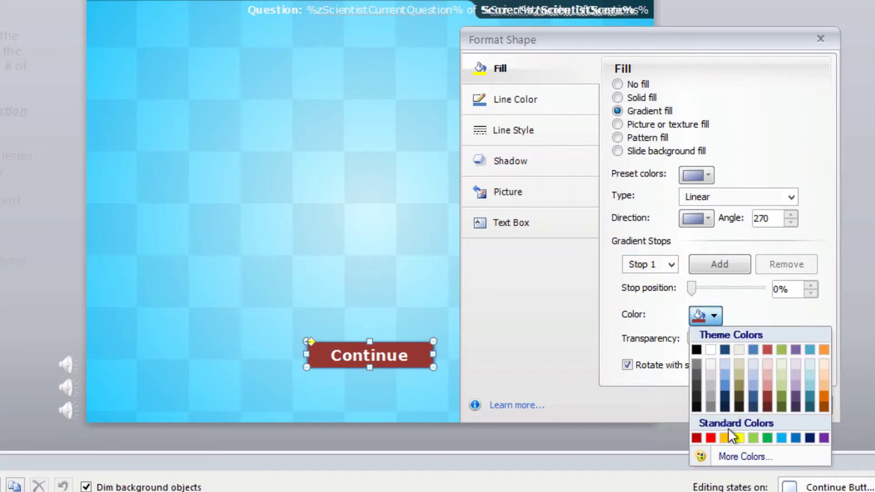
click(765, 401)
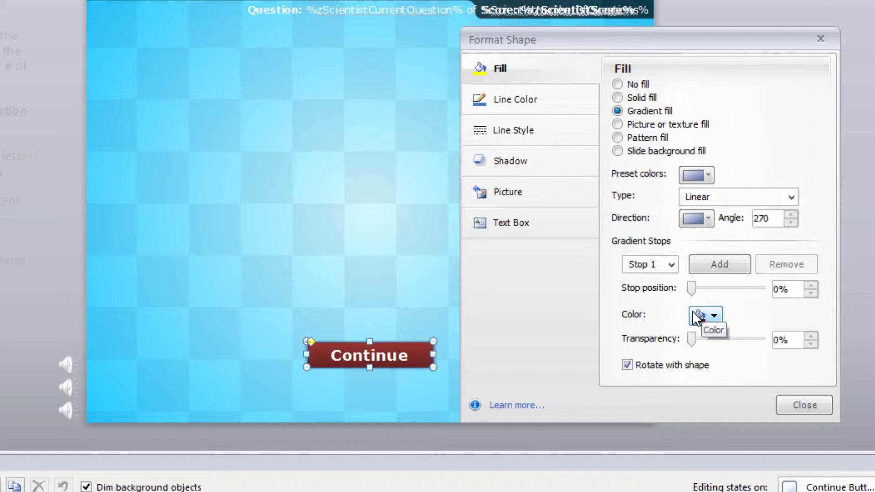
click(346, 324)
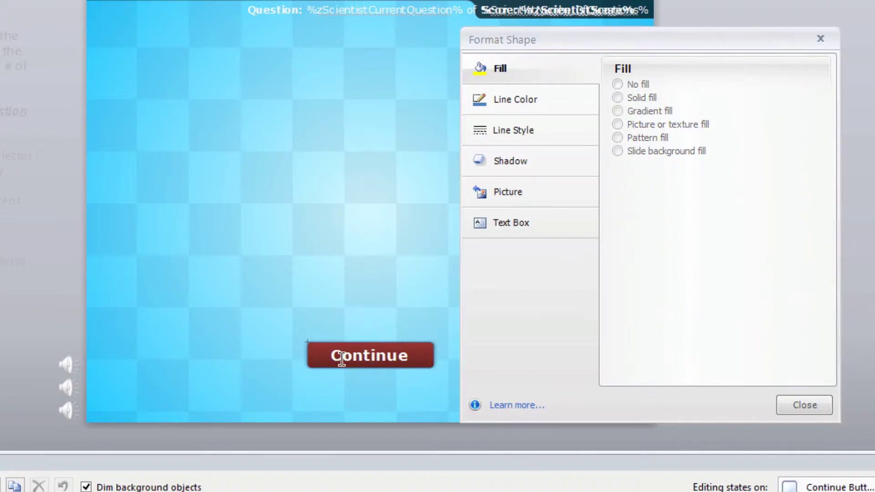
Give the Continue Button's Normal state a solid dark red outline and close the shape formatting settings
click(315, 354)
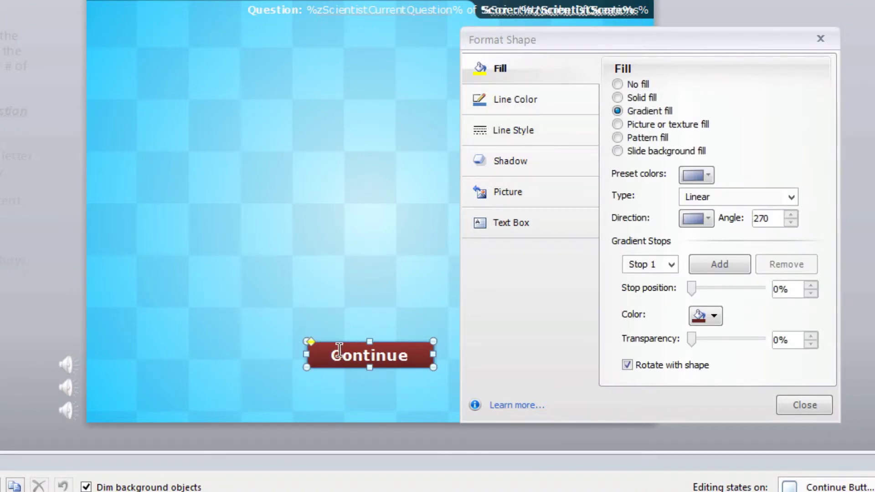
click(500, 100)
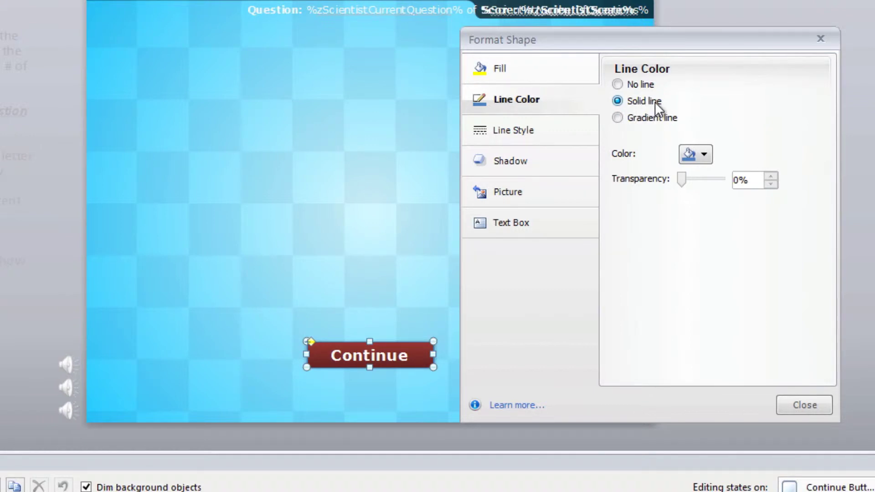
click(703, 155)
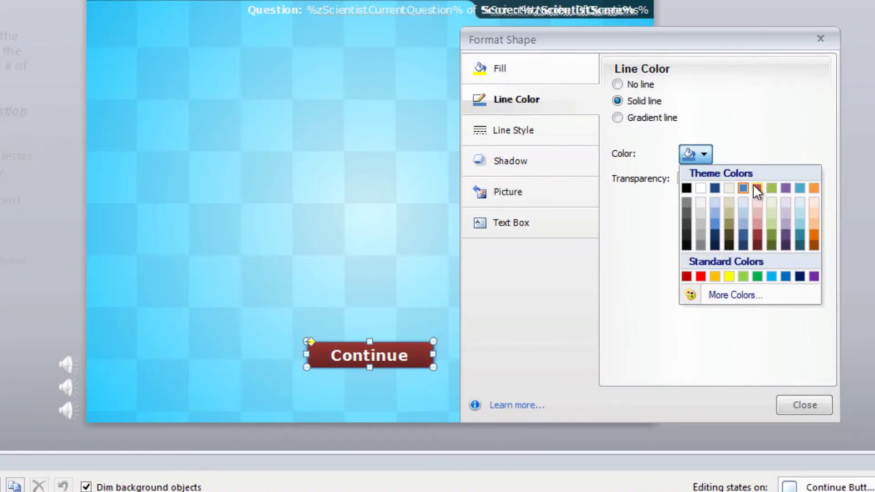
click(757, 237)
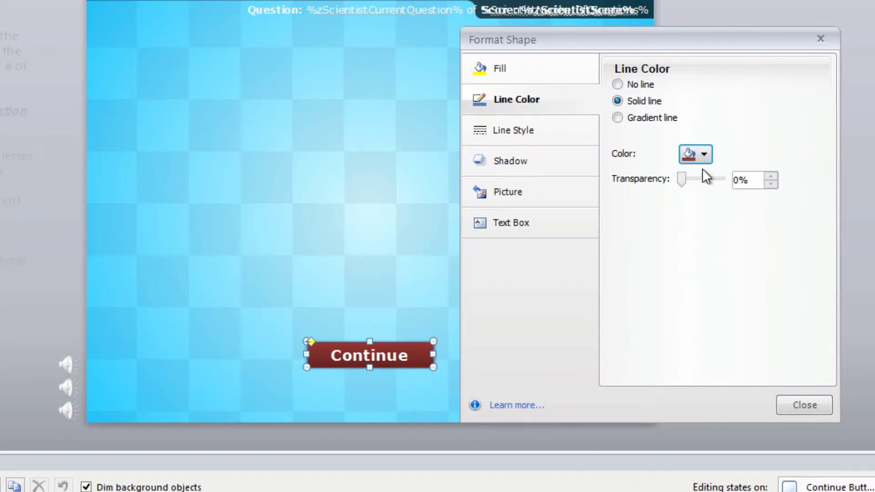
click(338, 351)
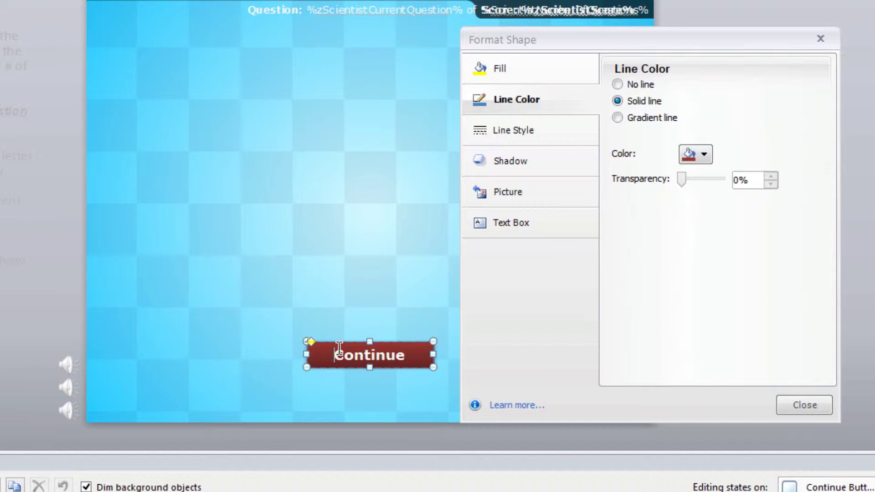
click(794, 403)
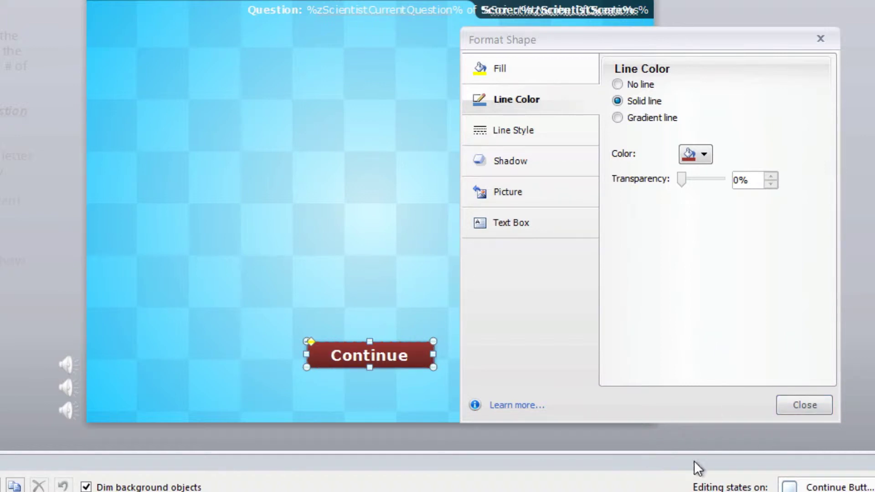
click(788, 405)
Set Stop 1 of the Continue Button's Hover state gradient fill to dark red
click(49, 491)
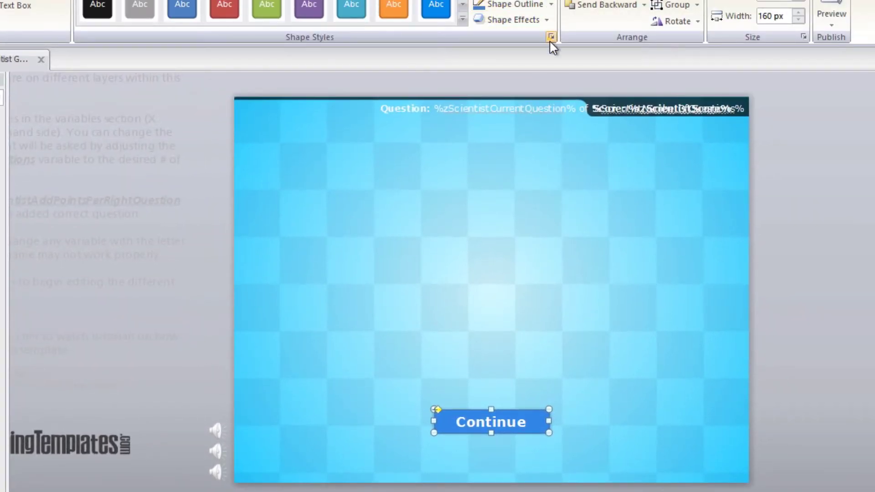
click(552, 37)
drag(692, 148, 709, 147)
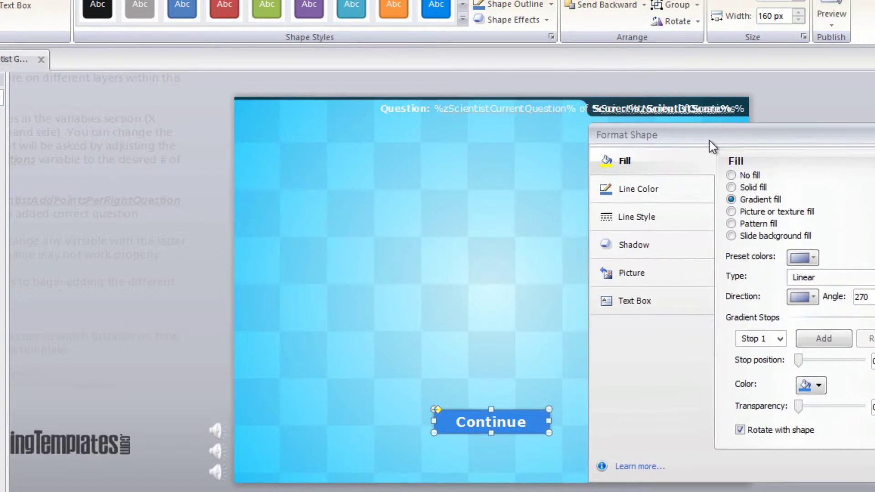
click(778, 340)
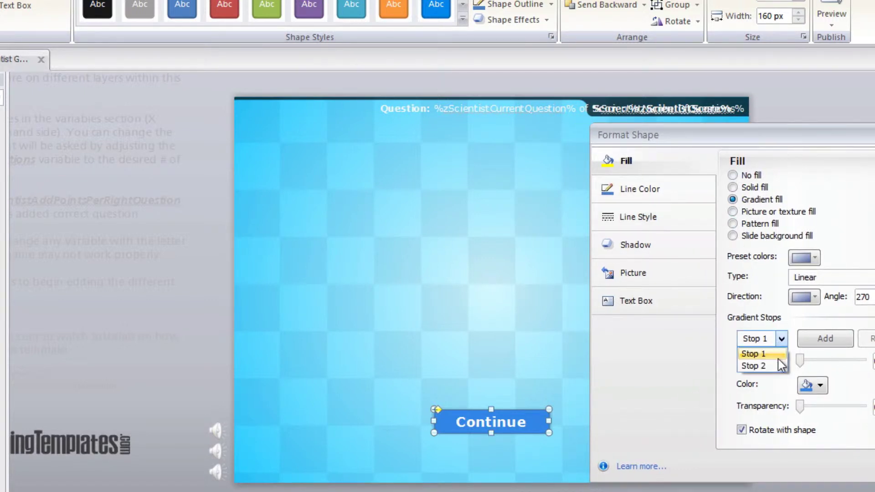
click(770, 353)
click(812, 385)
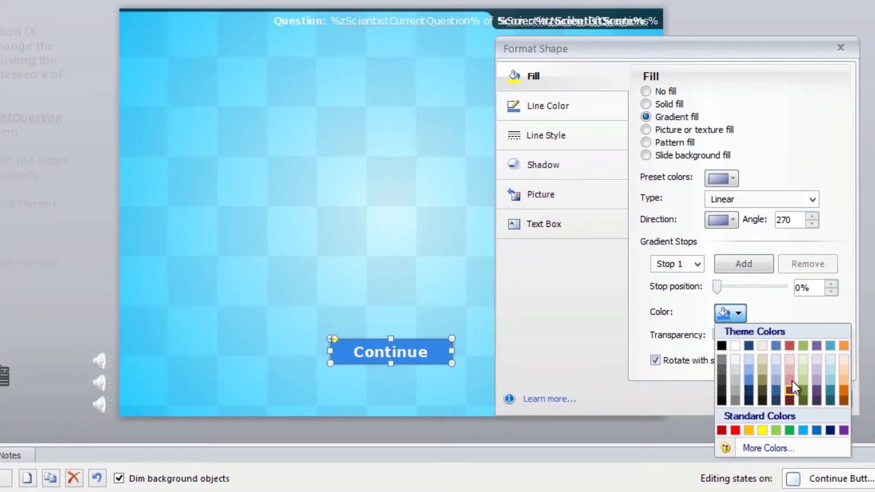
click(791, 378)
click(734, 312)
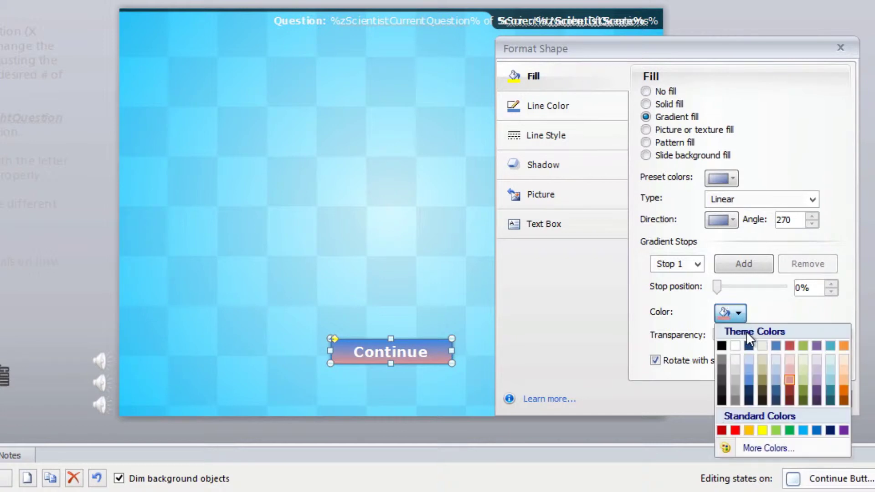
click(792, 390)
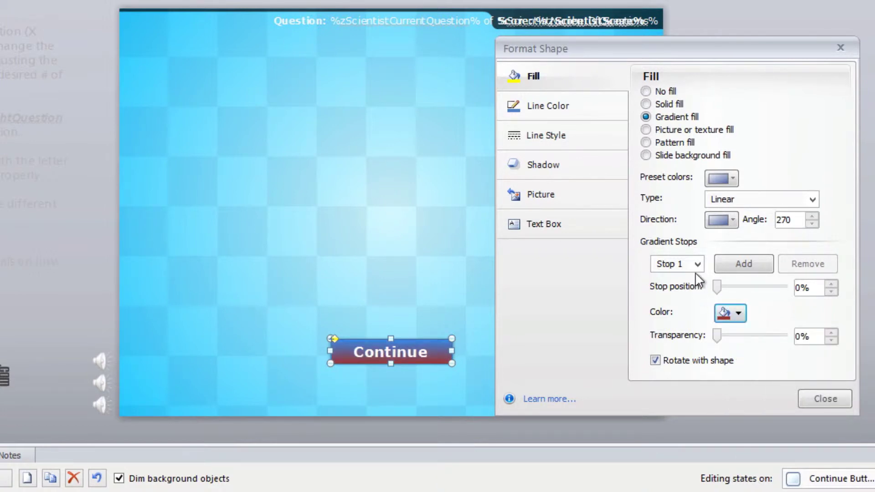
Set Stop 2 of the Hover state's gradient to light red and close the shape formatting settings
click(697, 264)
click(687, 292)
click(738, 312)
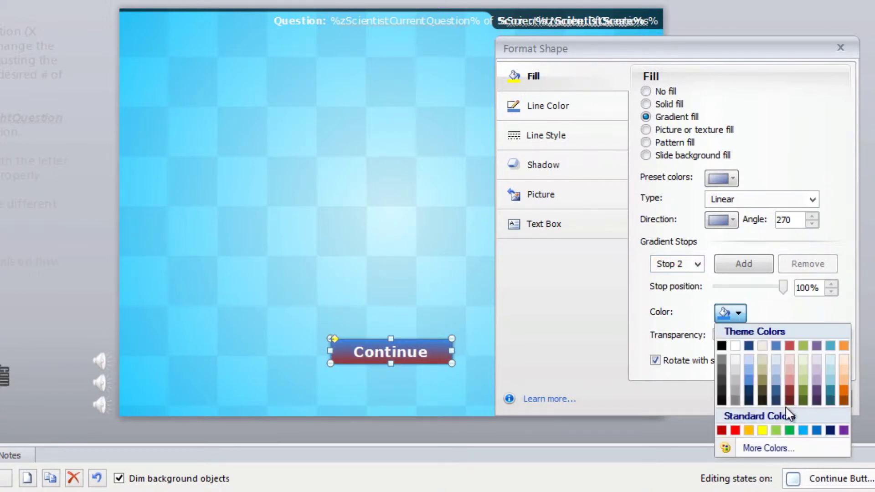
click(790, 381)
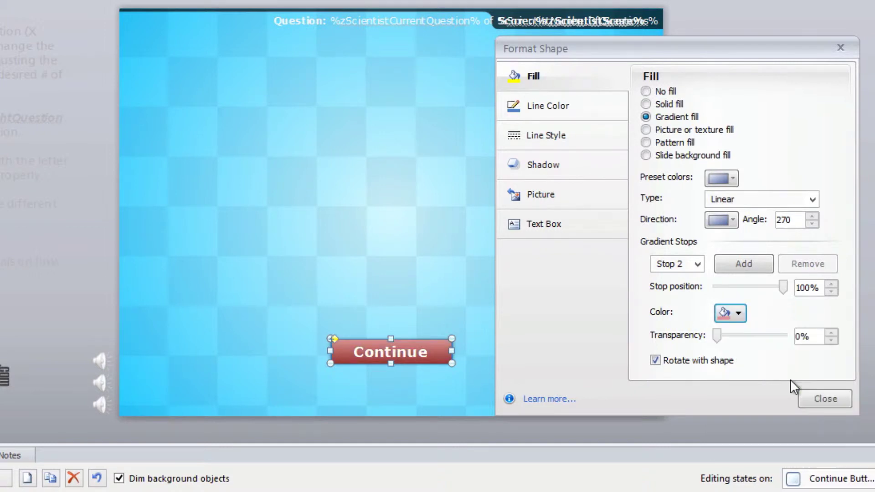
click(825, 398)
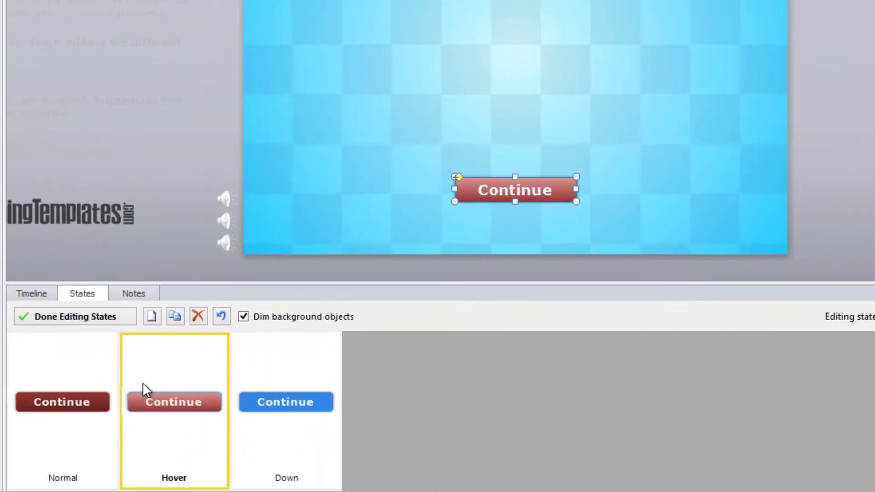
Give the Continue Button's Hover state a solid light red outline and close the shape formatting settings
click(97, 365)
click(155, 360)
click(102, 359)
click(179, 361)
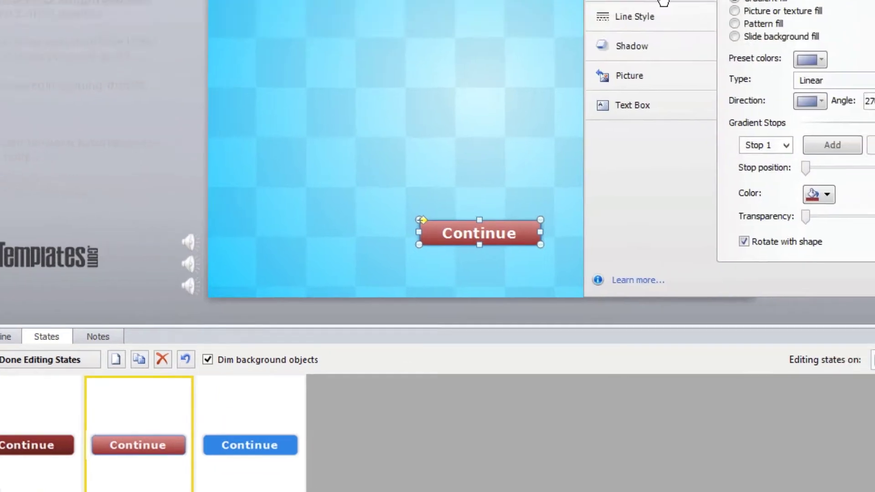
click(537, 105)
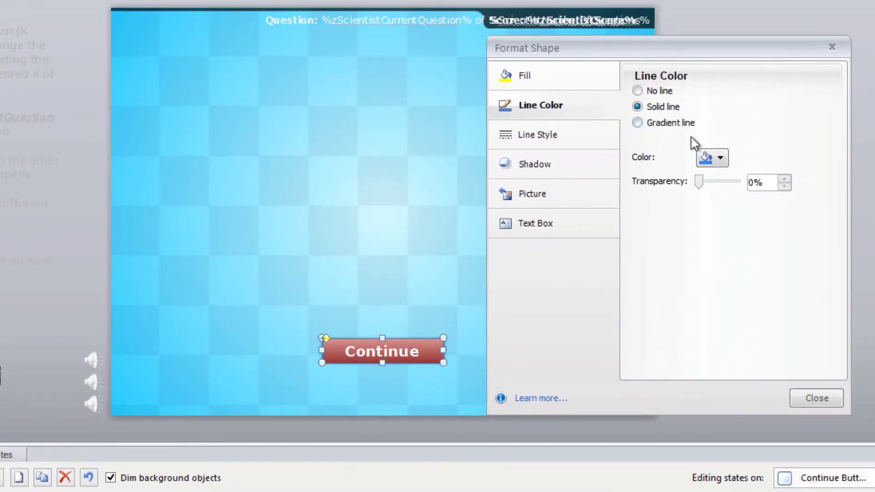
click(719, 158)
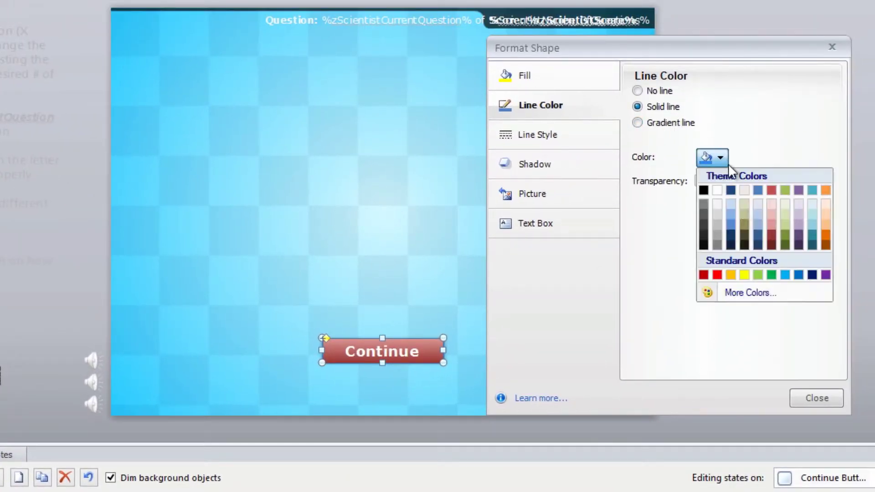
click(770, 223)
click(815, 397)
click(766, 258)
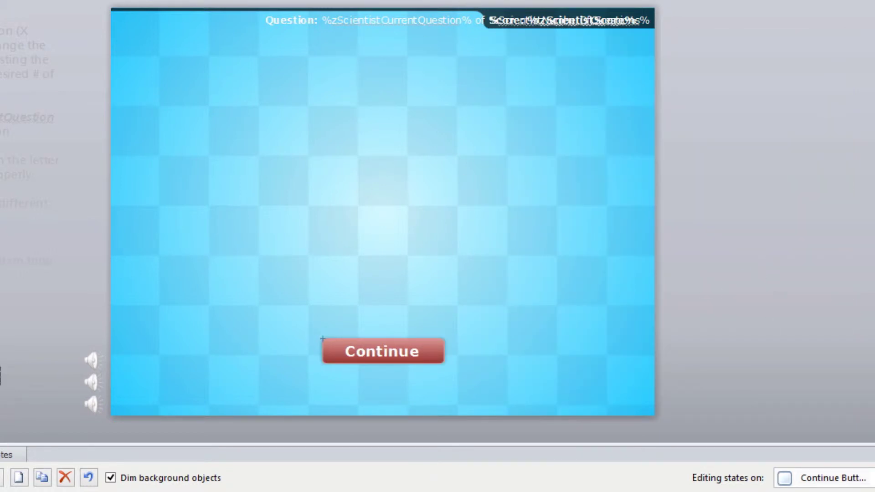
Finish editing the Continue Button's states and deselect the button
click(574, 1)
click(570, 2)
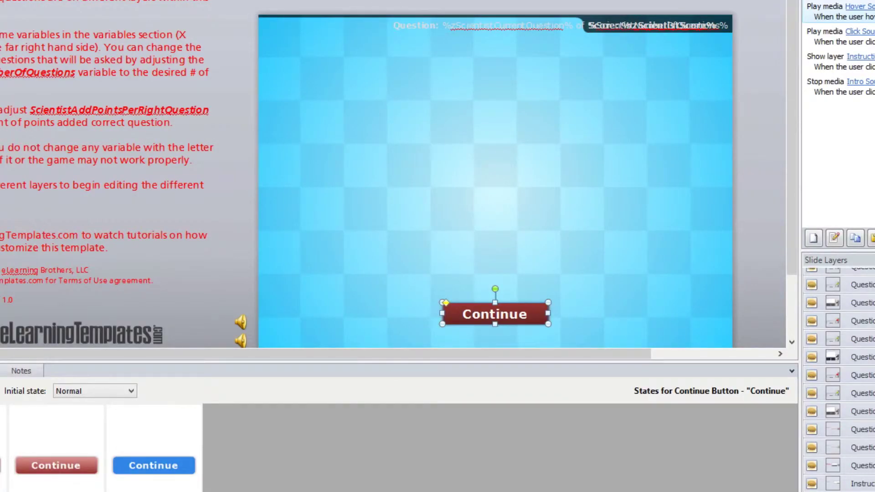
click(256, 31)
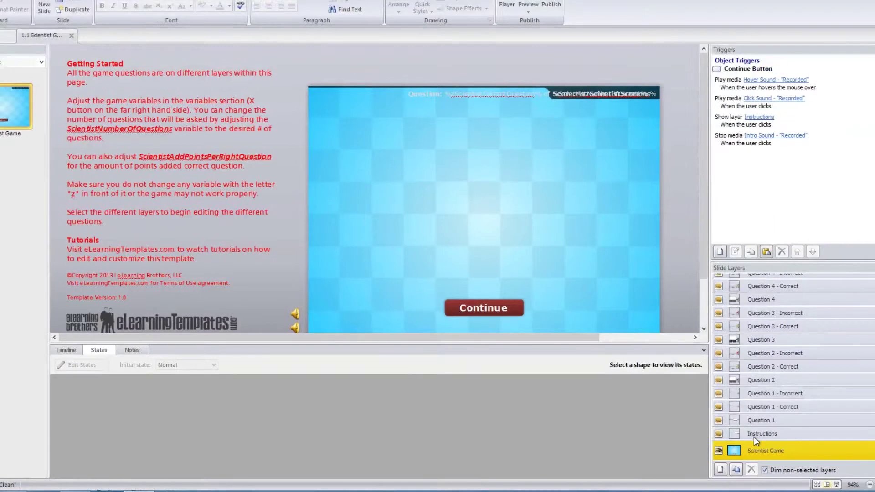
Try to copy the Continue Button's formatting with Format Painter onto the Start button in the Instructions layer
click(861, 484)
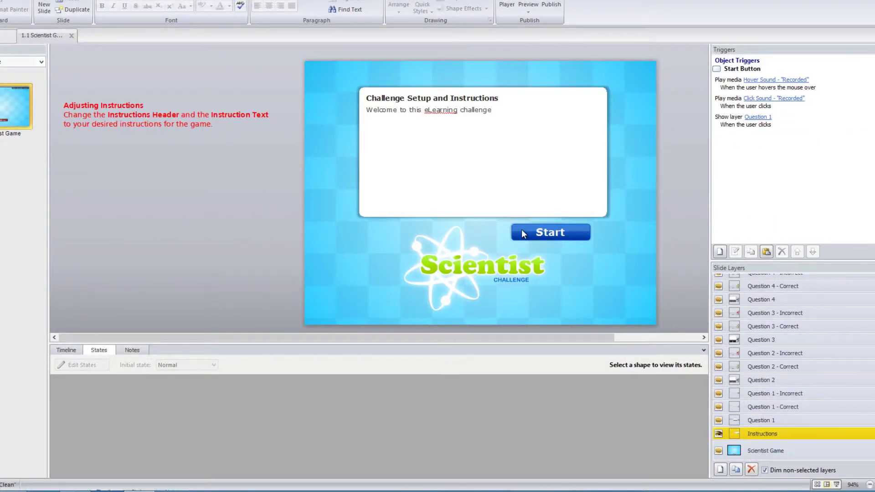
click(757, 449)
click(59, 348)
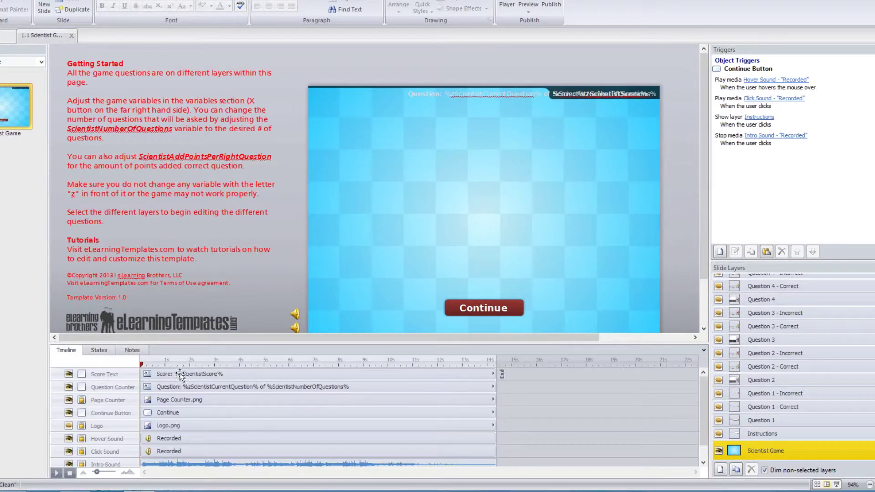
click(469, 302)
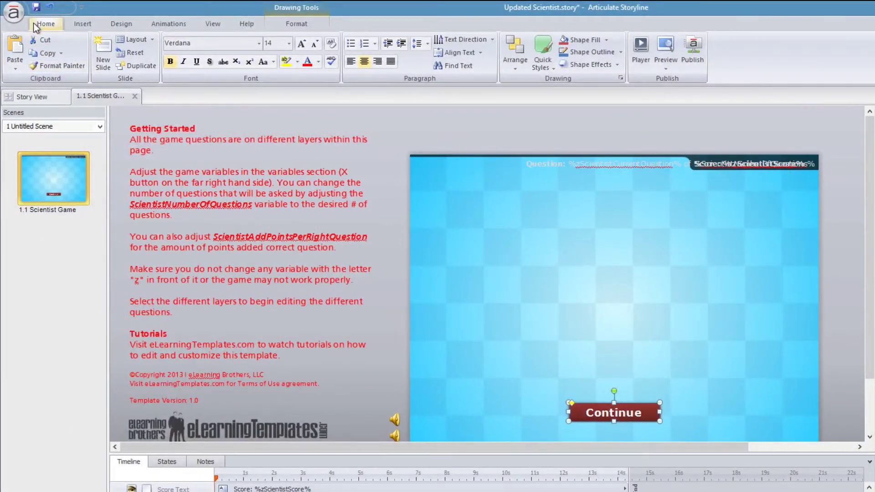
click(44, 66)
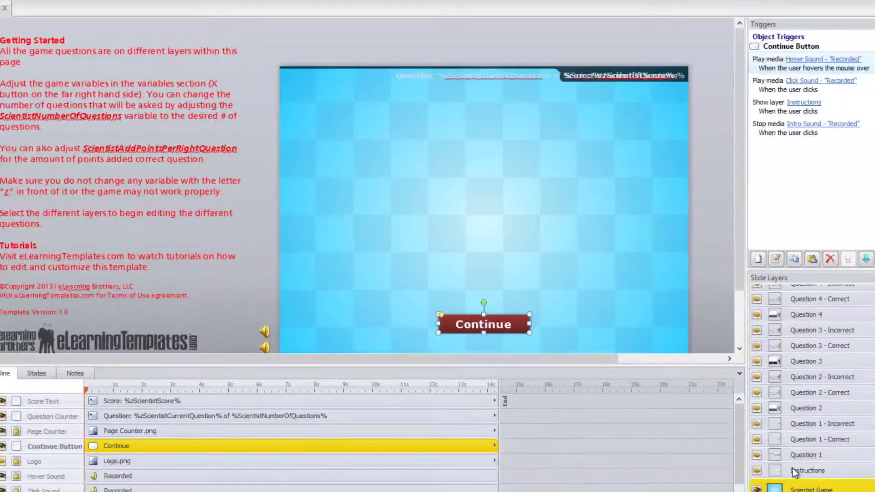
click(791, 468)
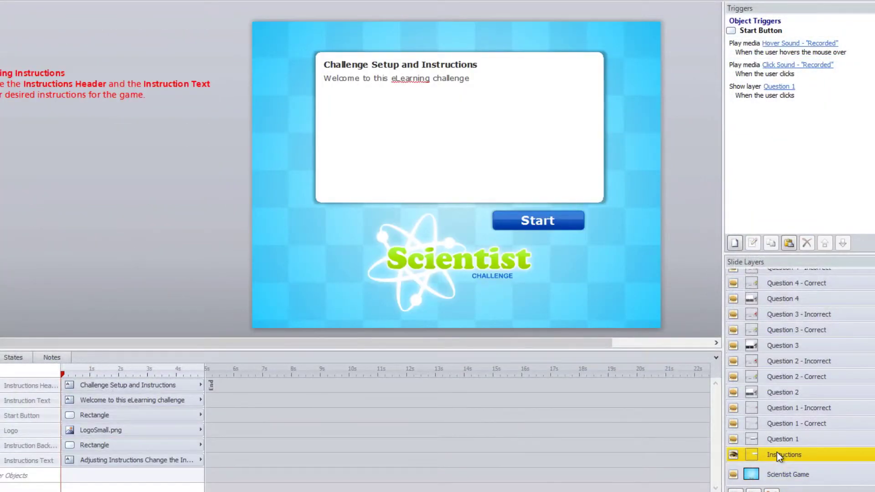
click(520, 222)
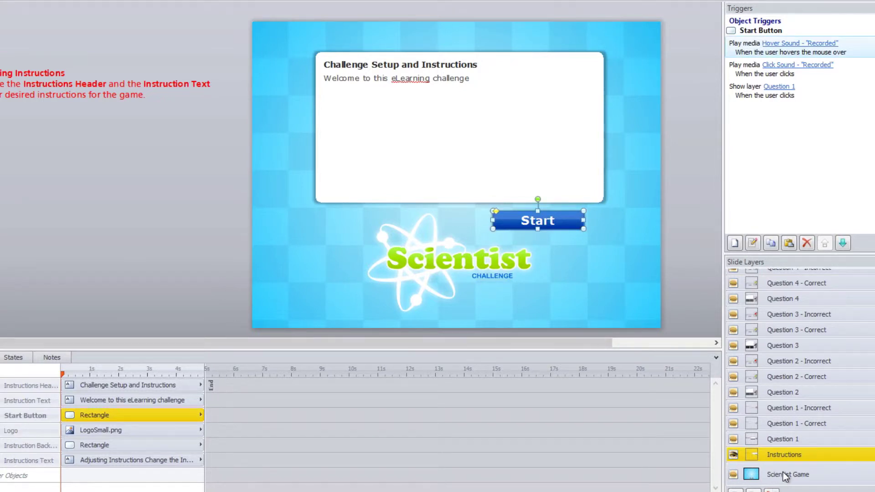
Copy the red formatting of the Scientist Game layer's Continue button onto the Start button in the Instructions layer
click(751, 474)
click(421, 314)
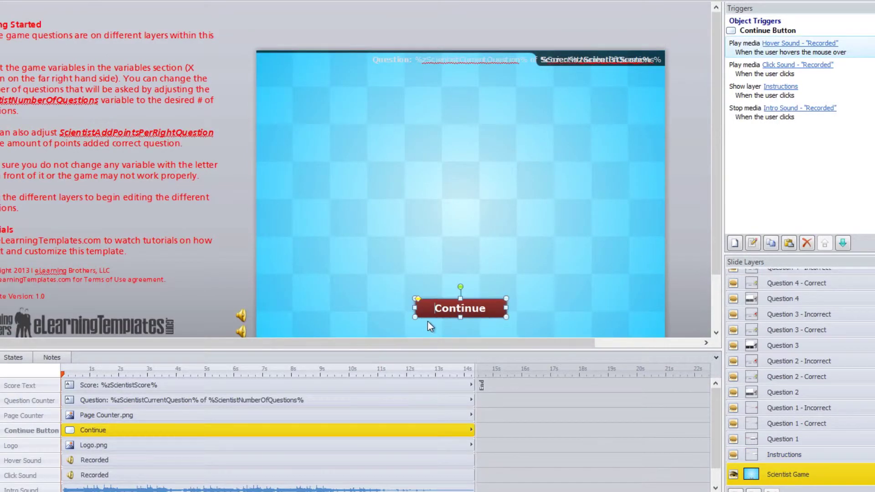
key(ctrl+b)
click(802, 455)
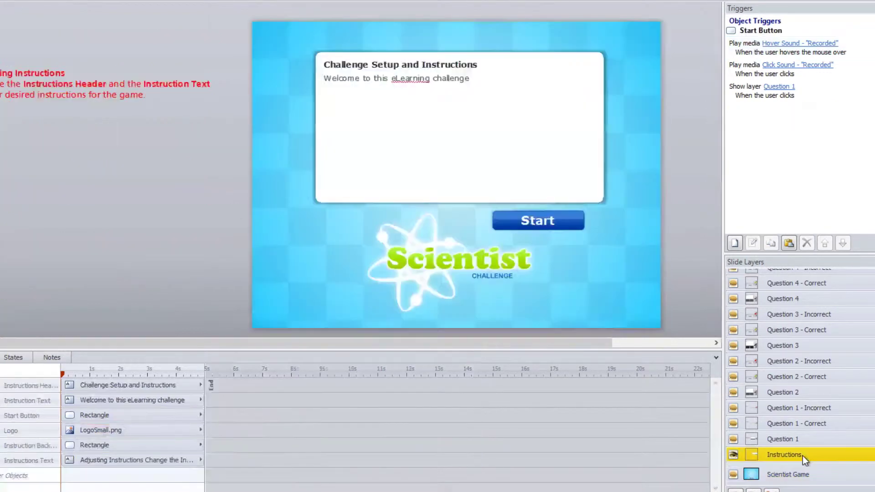
click(523, 226)
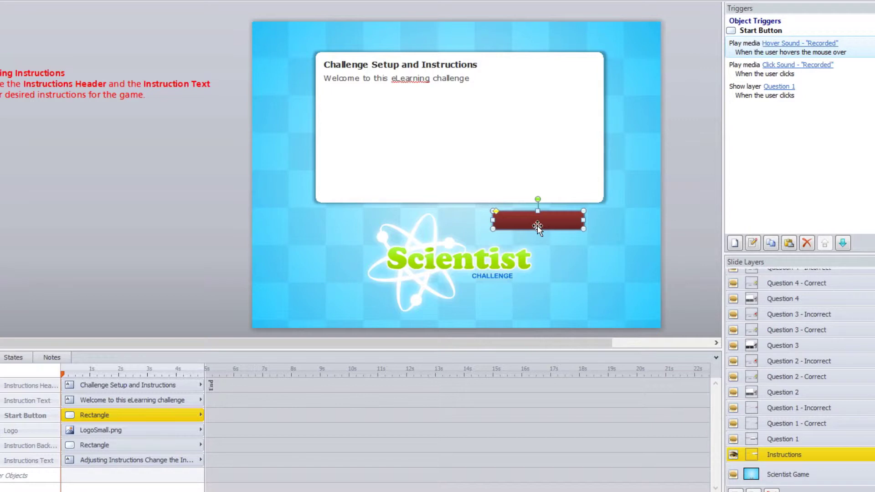
Label the red button on the Instructions layer Start, and open the Question 1 layer
text(Start)
click(659, 216)
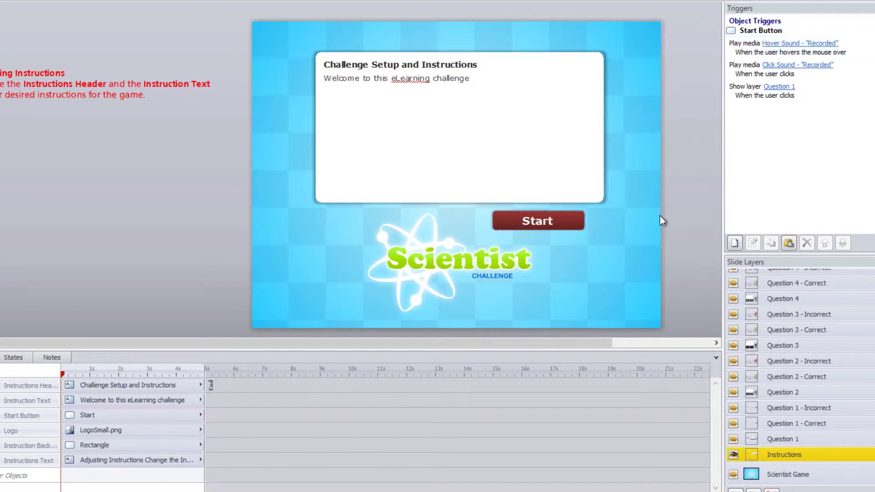
click(548, 213)
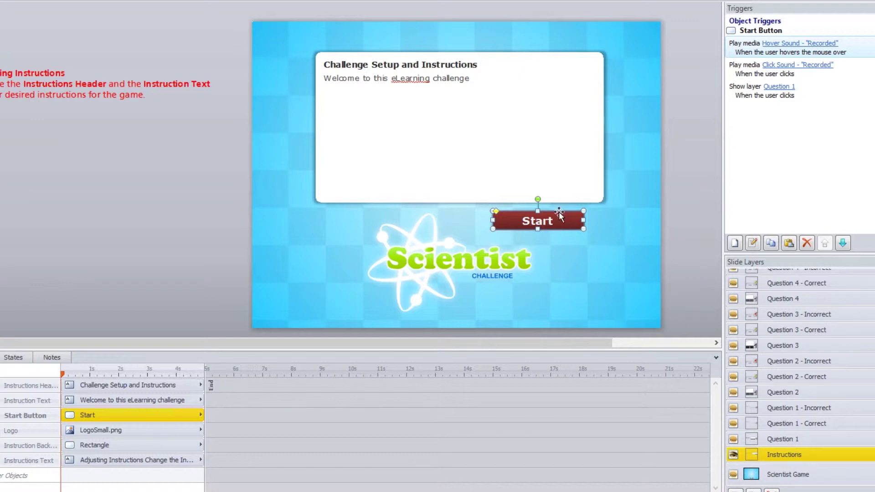
click(802, 439)
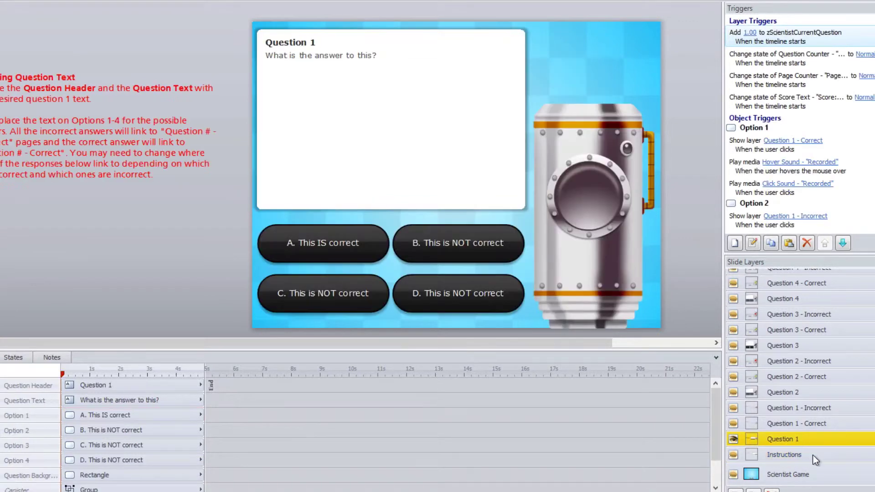
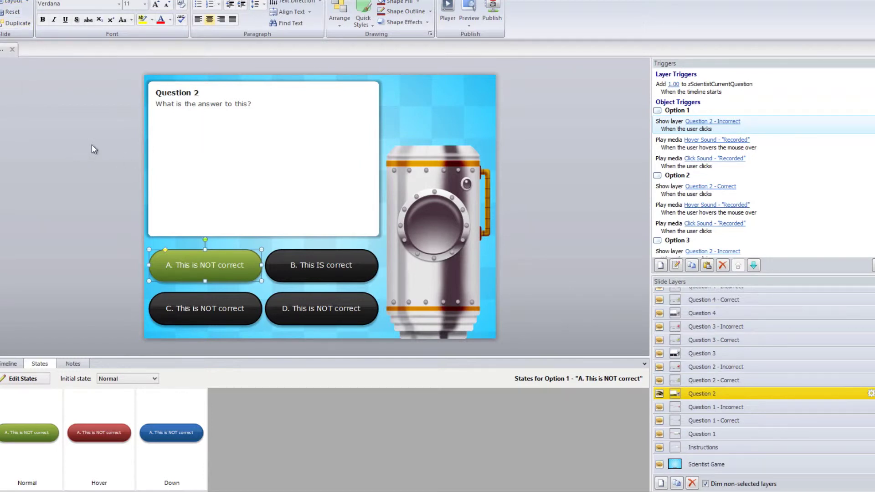
Enlarge the timeline area for the Question 2 layer and unlock the Question Background object
click(366, 95)
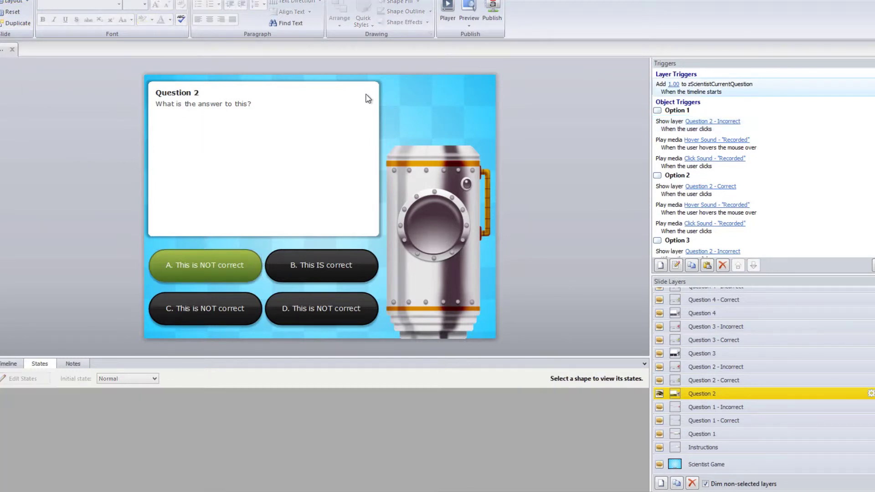
click(13, 364)
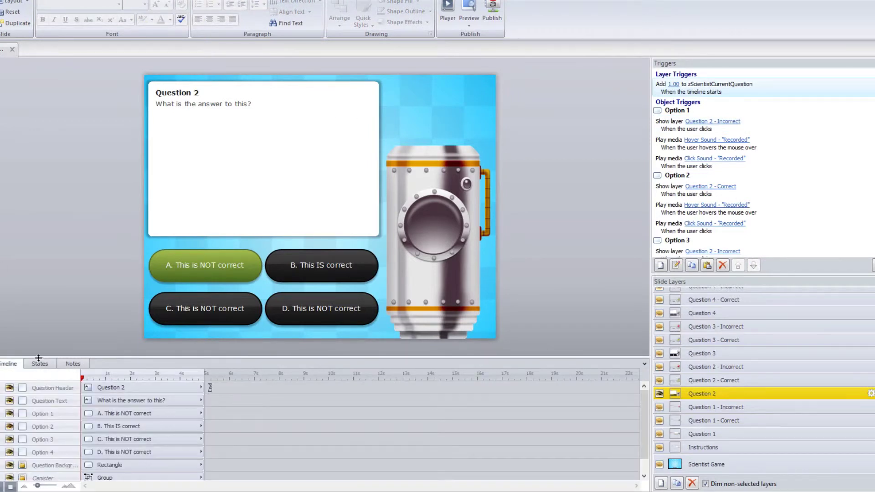
drag(38, 358, 34, 296)
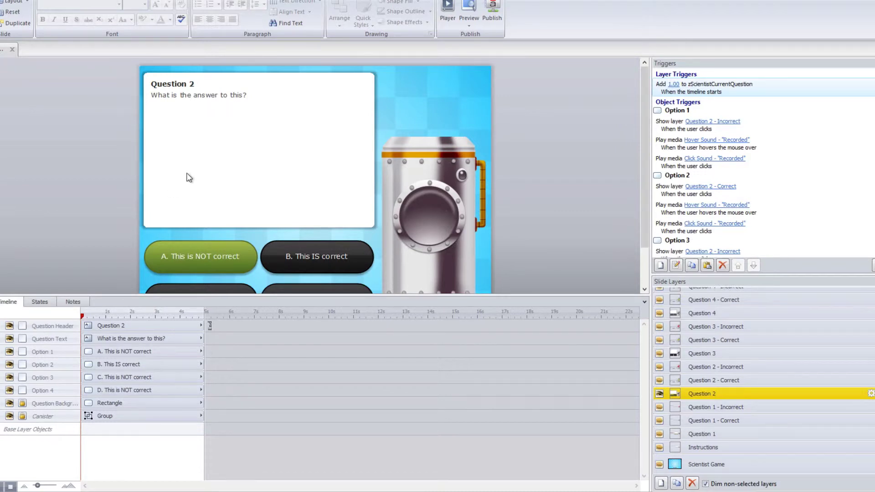
click(22, 403)
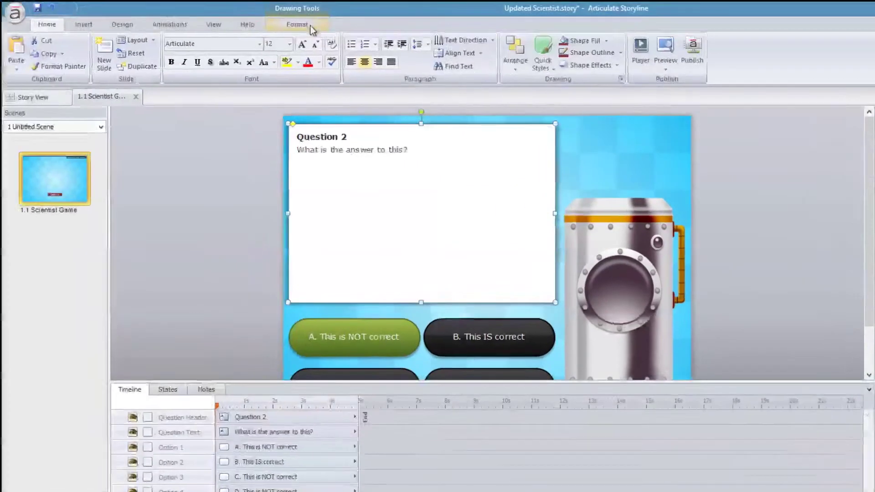
Remove the shadow from the white question background rectangle on the Question 2 layer
click(310, 26)
click(492, 65)
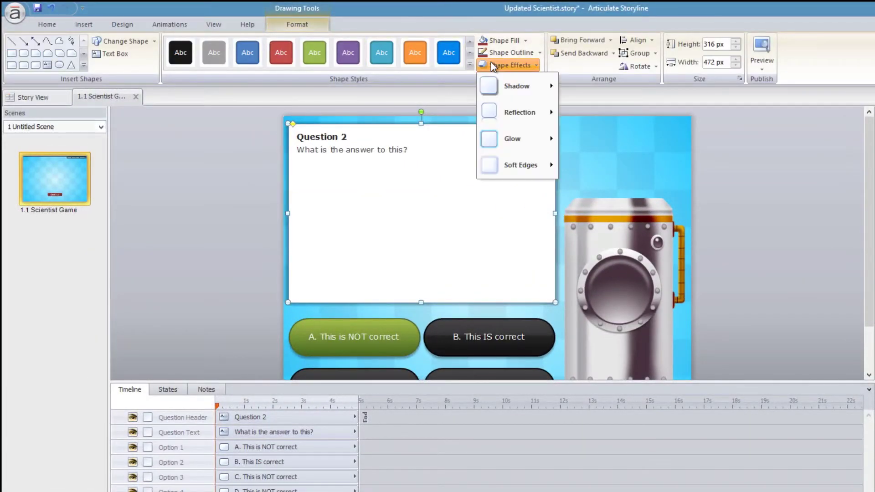
mouse_move(515, 88)
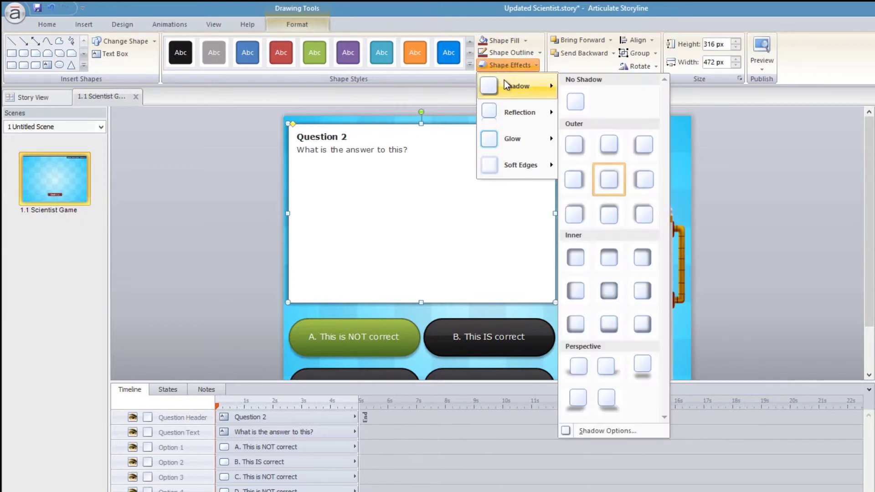
click(575, 105)
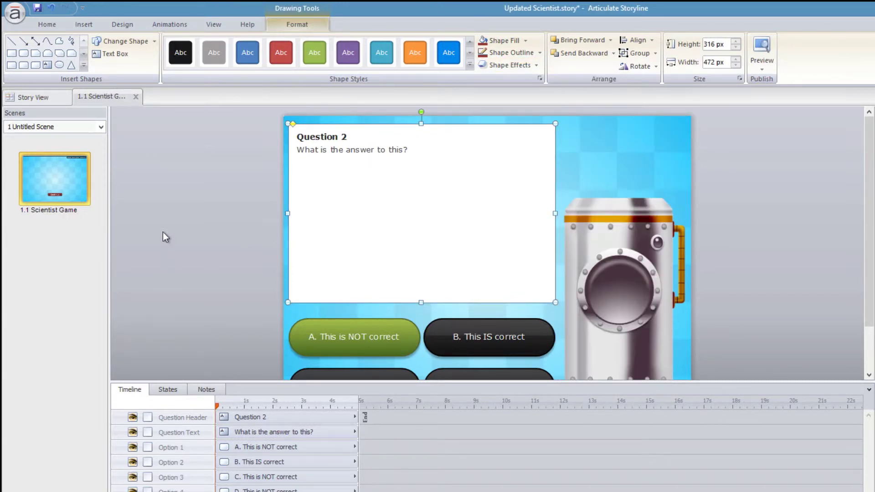
Resize the white question background rectangle on the Question 2 layer to a width of 464 px
click(219, 214)
click(377, 288)
drag(555, 212, 537, 213)
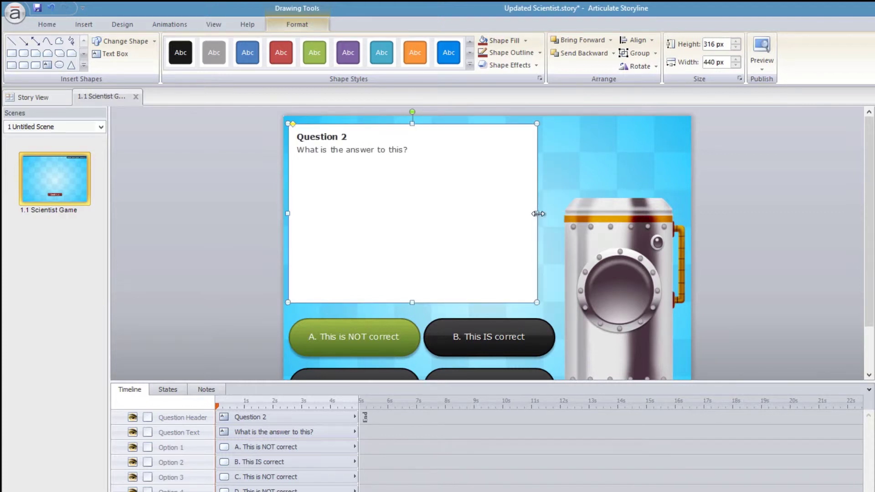
drag(478, 217, 634, 219)
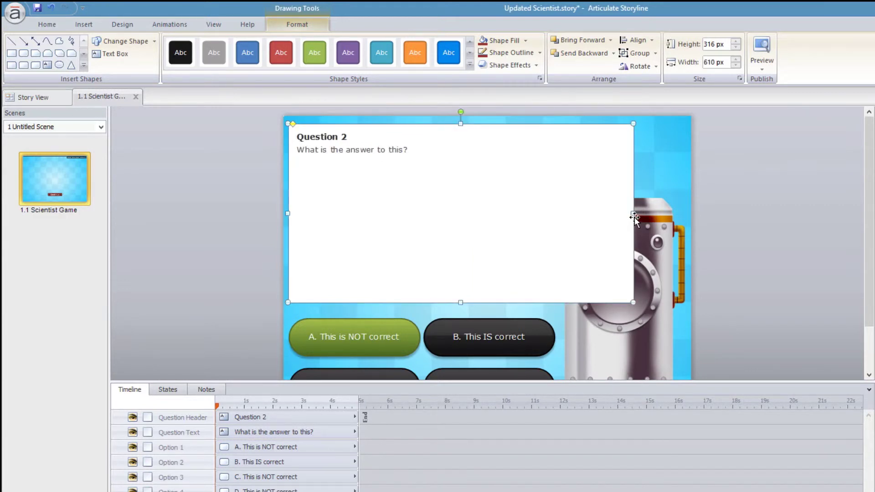
drag(546, 223, 550, 219)
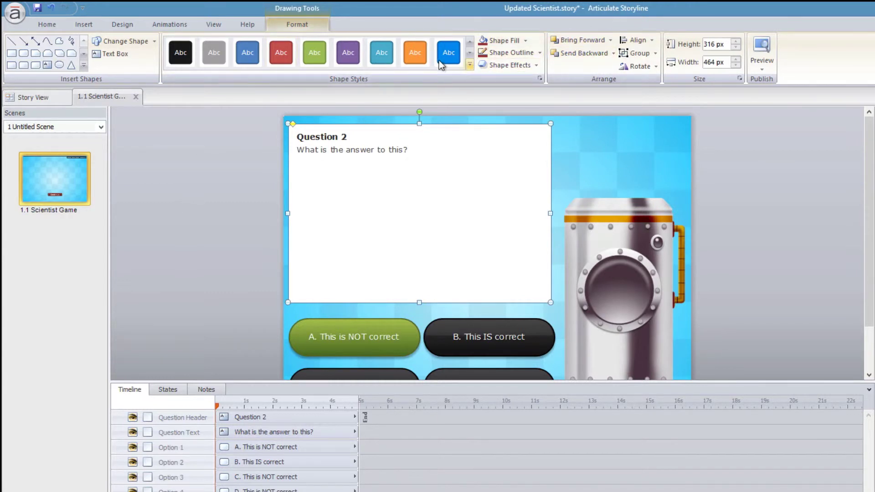
Try other shape styles on the Question 2 background rectangle and settle on the gray style
click(404, 54)
click(376, 56)
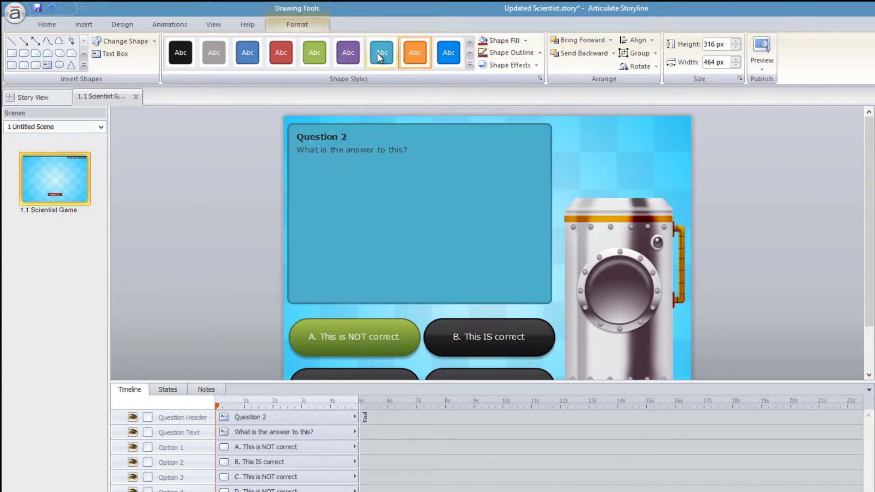
click(214, 51)
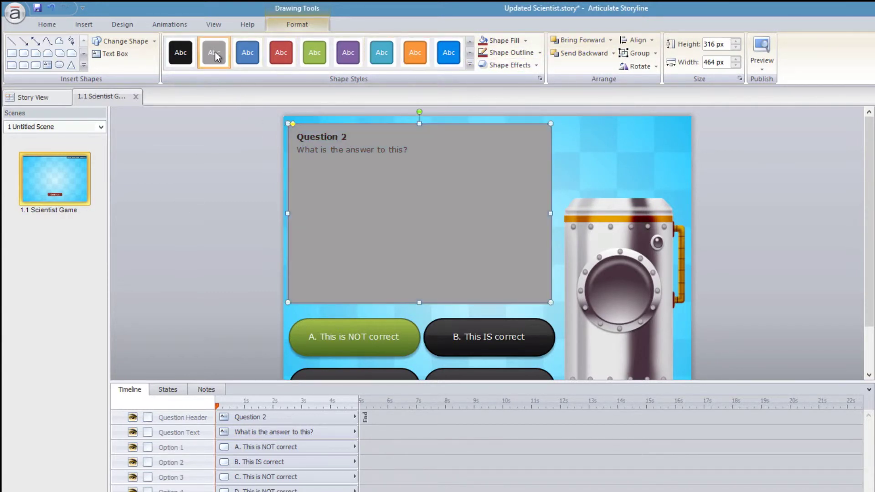
Change the font color of the Question 2 header text to white
click(343, 131)
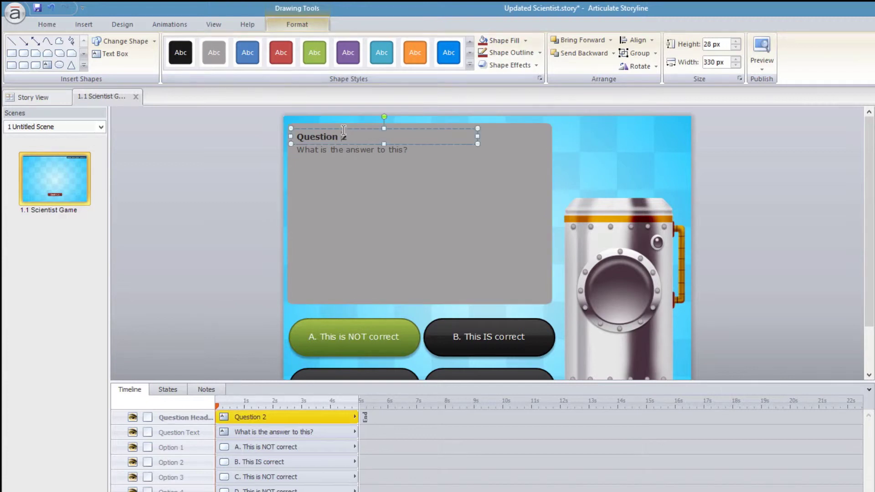
click(47, 25)
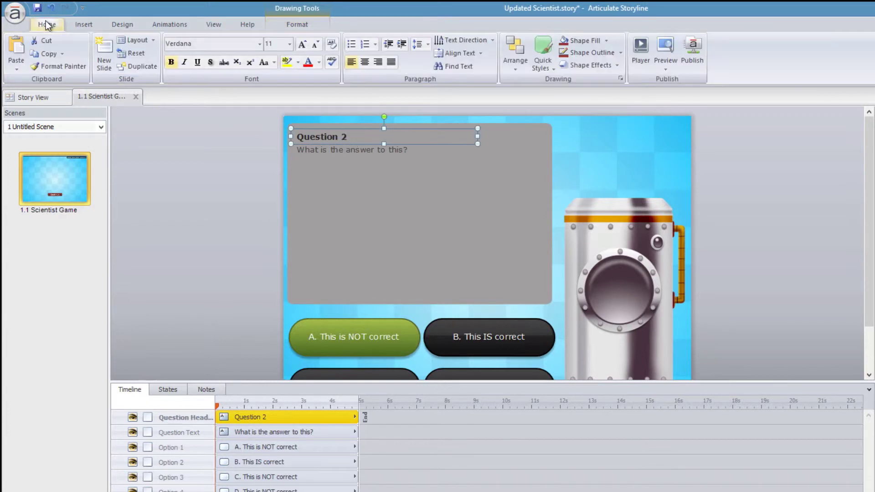
click(319, 65)
click(306, 90)
Shrink the timeline area so all four answer options show, and open the slide master for editing
click(335, 154)
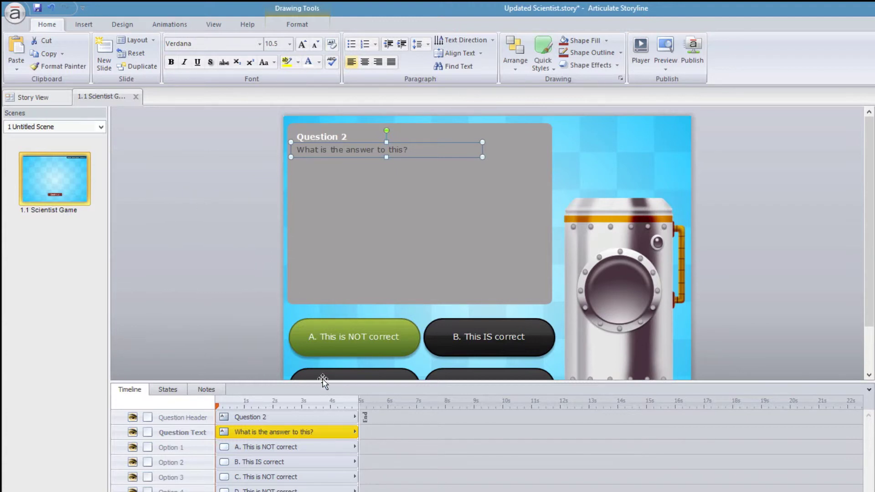
drag(322, 381, 322, 426)
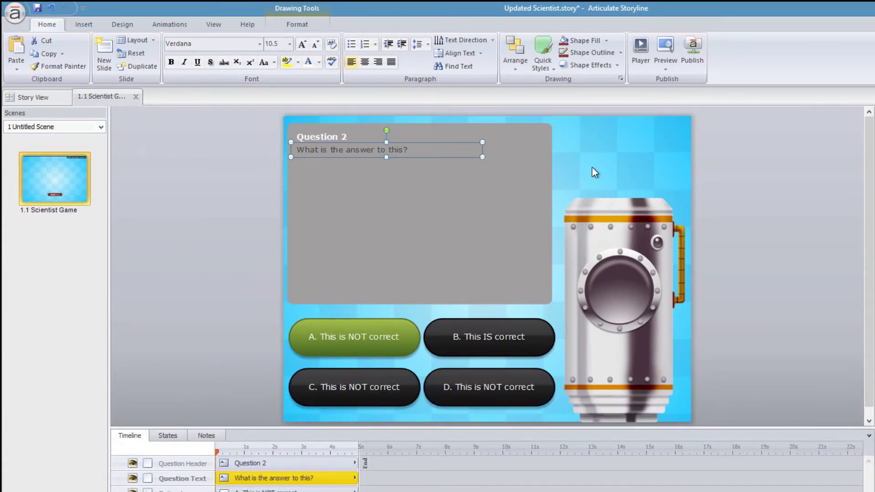
click(182, 174)
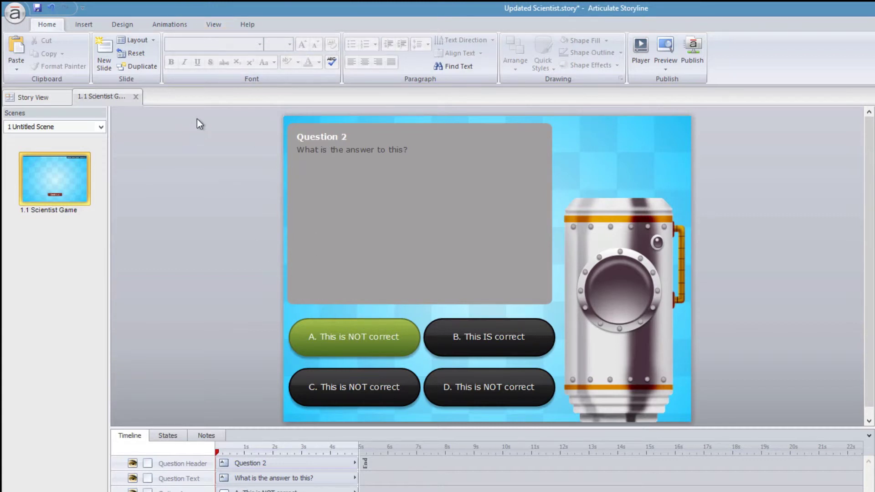
click(226, 27)
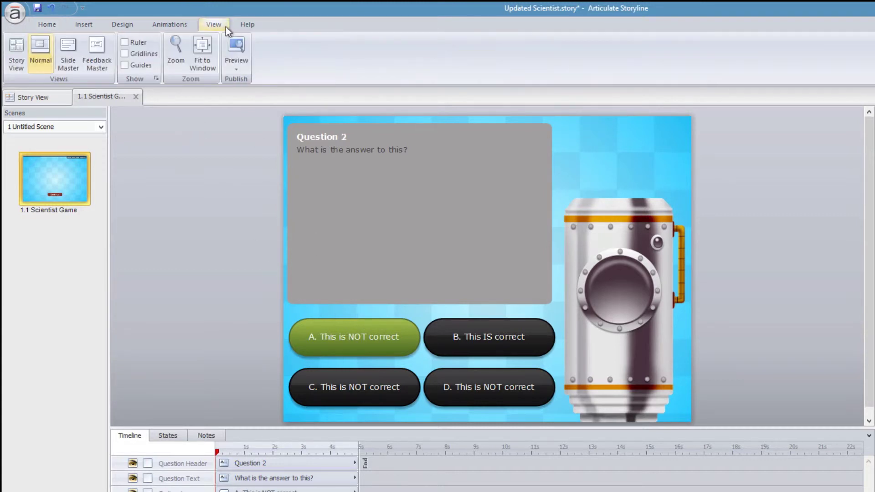
click(68, 50)
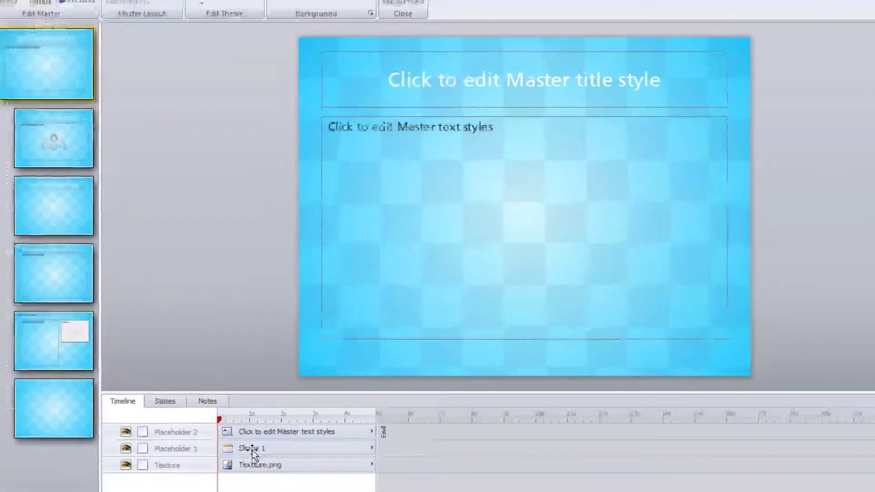
Examine which slide master elements the title placeholder and the texture picture entries in the timeline correspond to
click(252, 448)
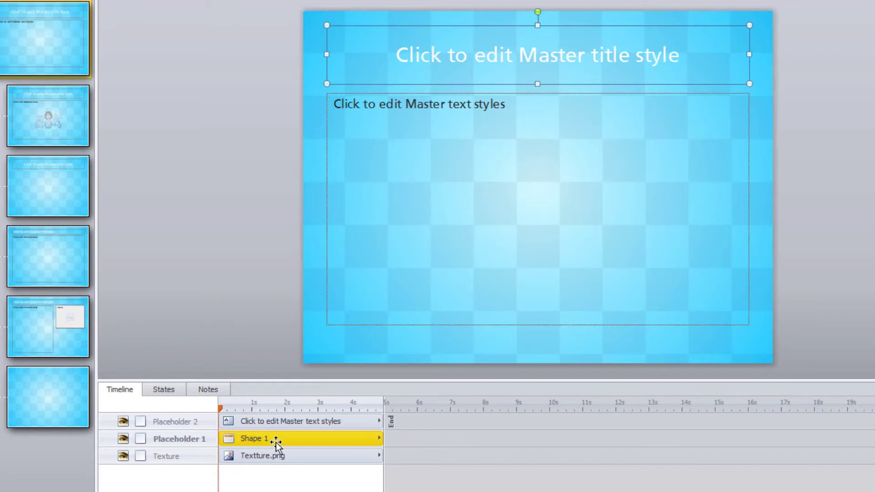
click(266, 452)
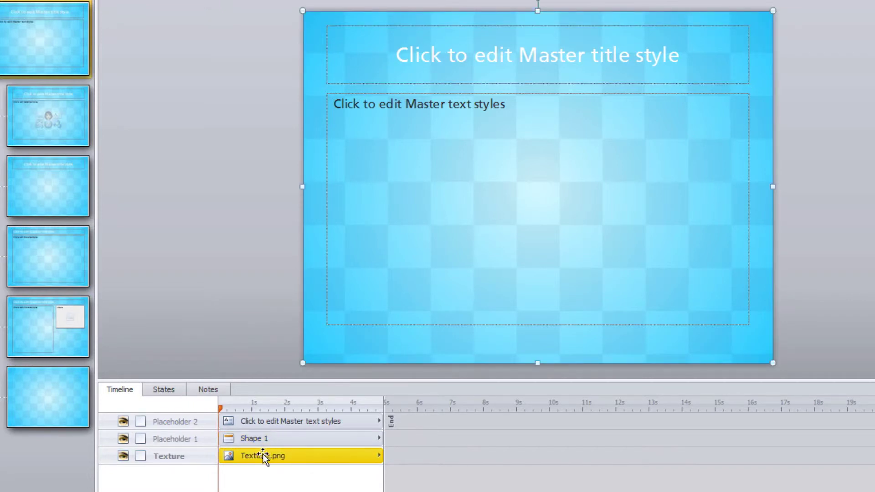
click(254, 440)
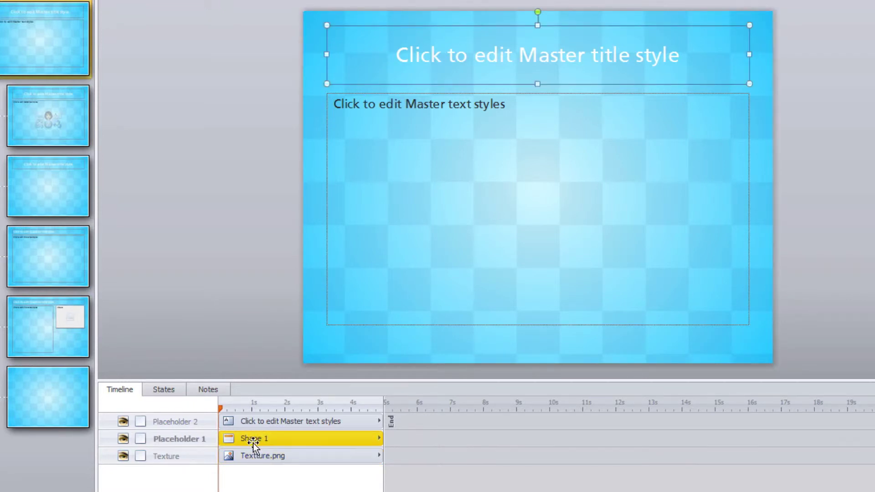
click(239, 455)
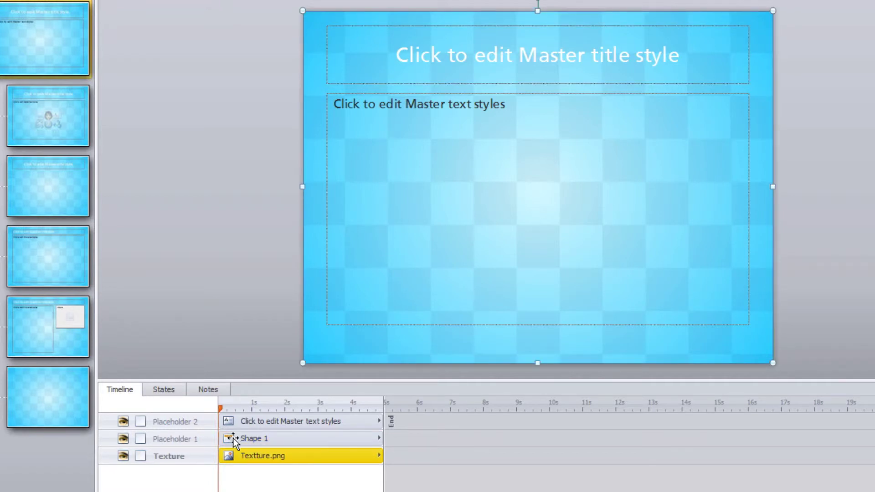
click(234, 438)
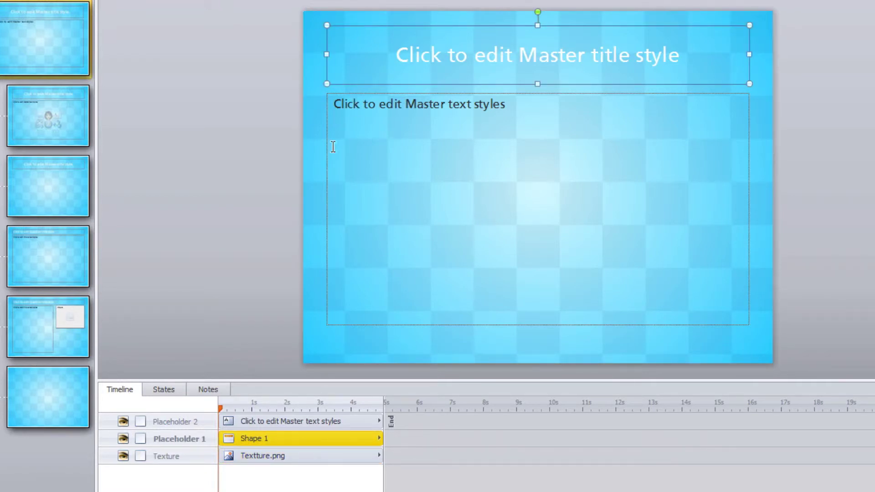
Shift the checkered texture picture across the slide master to expose the plain gradient background beneath it
click(252, 456)
drag(313, 244, 625, 271)
drag(819, 192, 478, 170)
drag(273, 108, 168, 124)
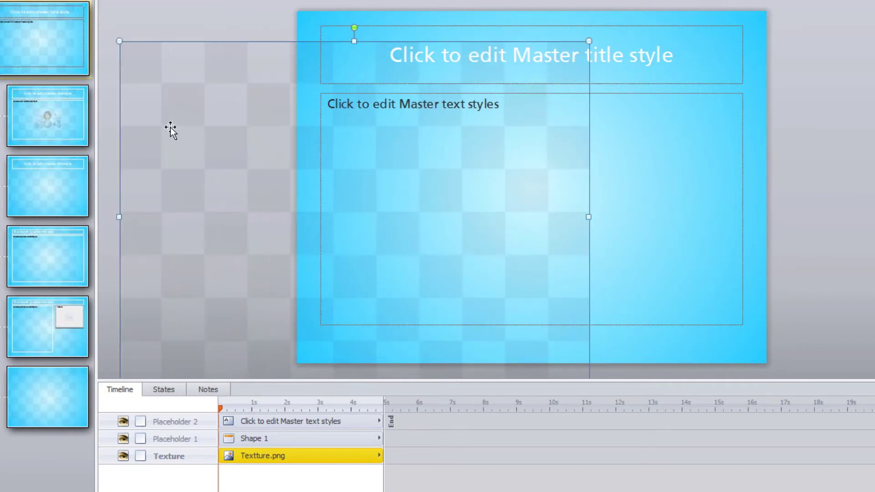
drag(290, 101, 613, 79)
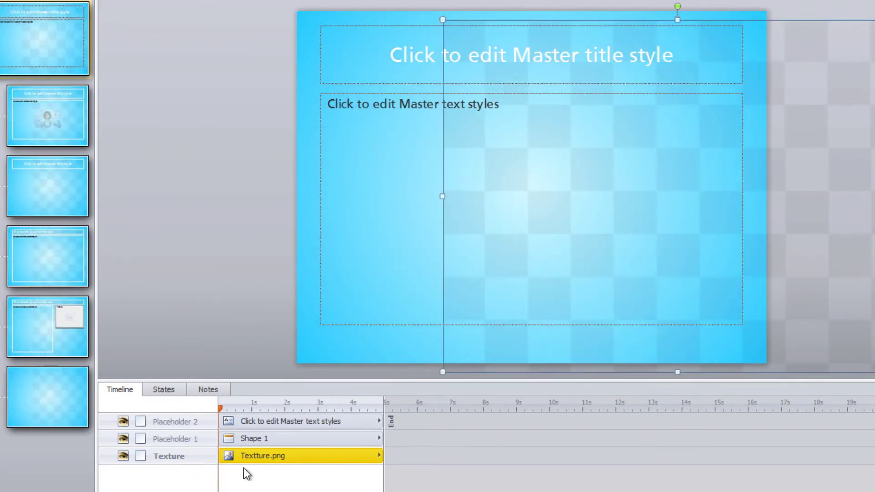
Move the checkered texture picture back over the slide master, leaving only a narrow strip uncovered along the slide's left edge
click(305, 114)
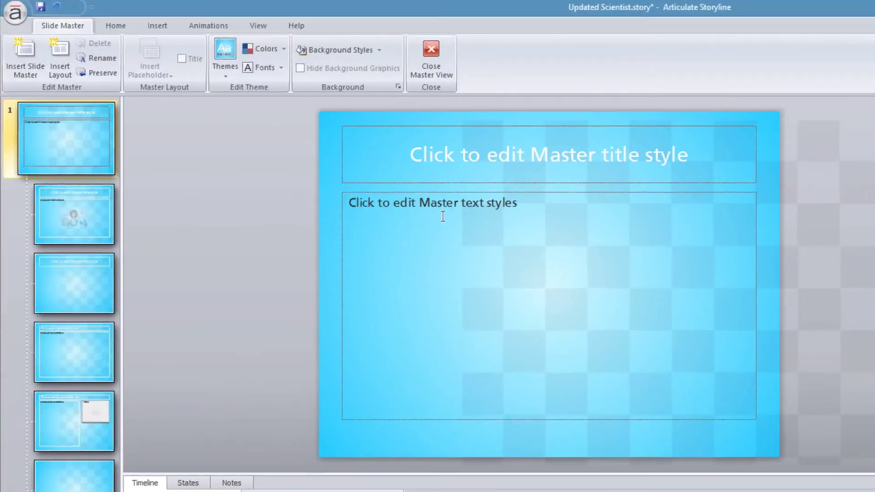
click(820, 115)
drag(832, 213, 719, 201)
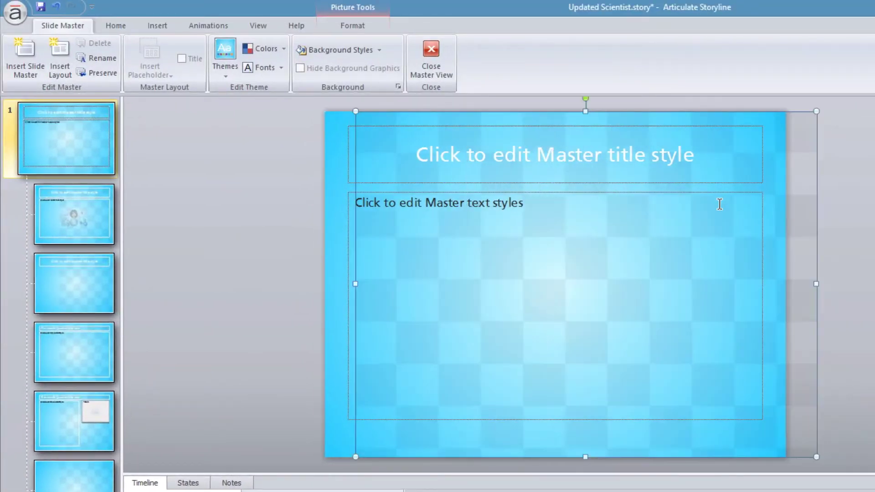
Open the Format Background settings for the slide master and move the dialog aside to uncover the slide
click(379, 50)
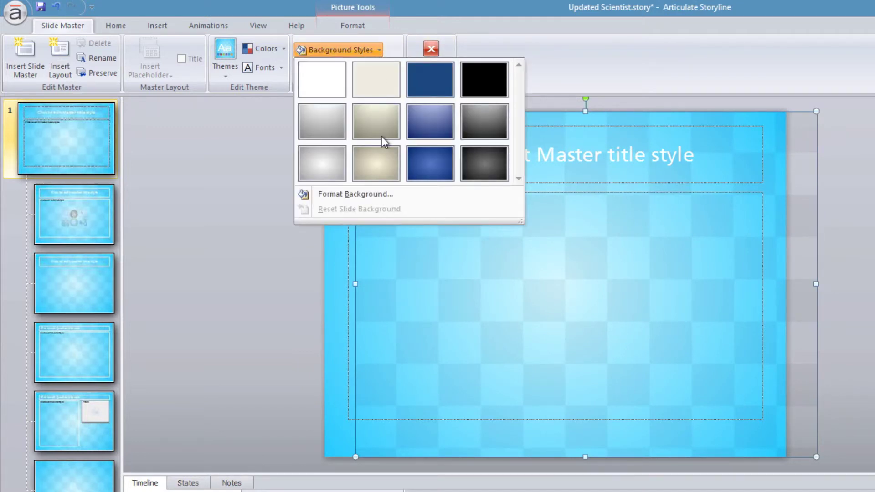
click(363, 194)
drag(573, 210, 360, 140)
click(449, 322)
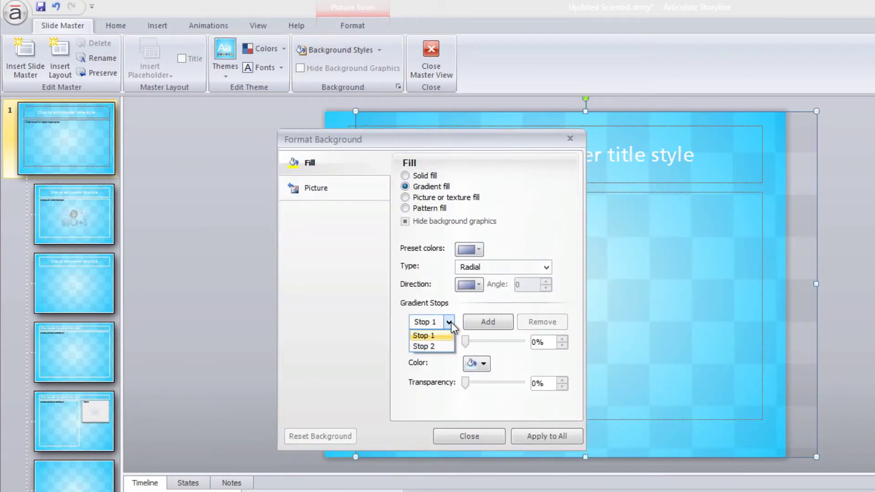
click(483, 134)
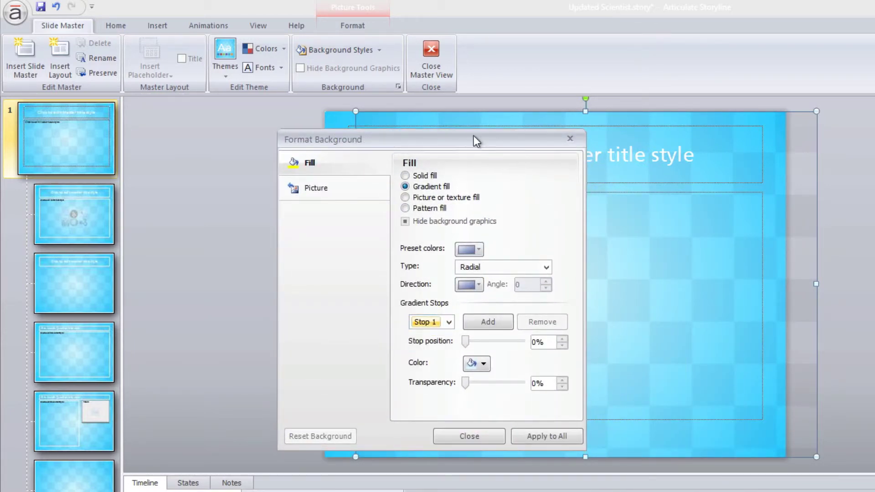
drag(474, 138, 758, 111)
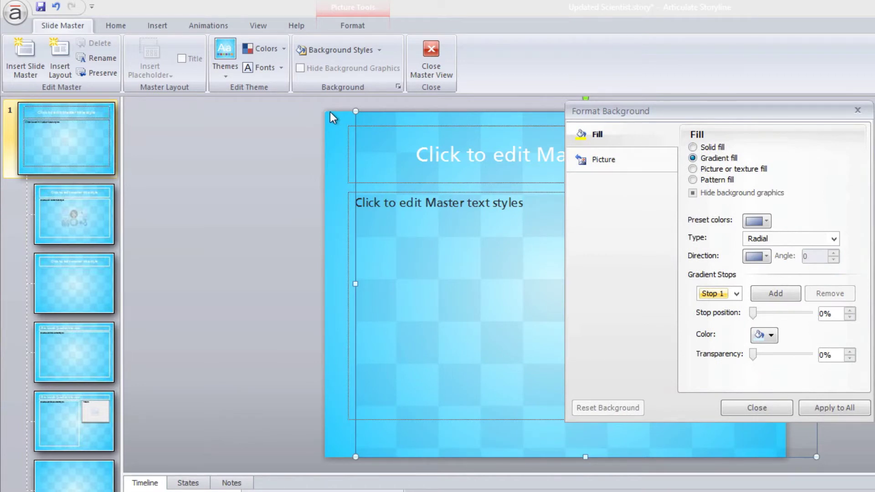
Examine the settings of gradient stops 1 and 2 and preview the preset background styles, including Style 9
click(736, 293)
click(729, 317)
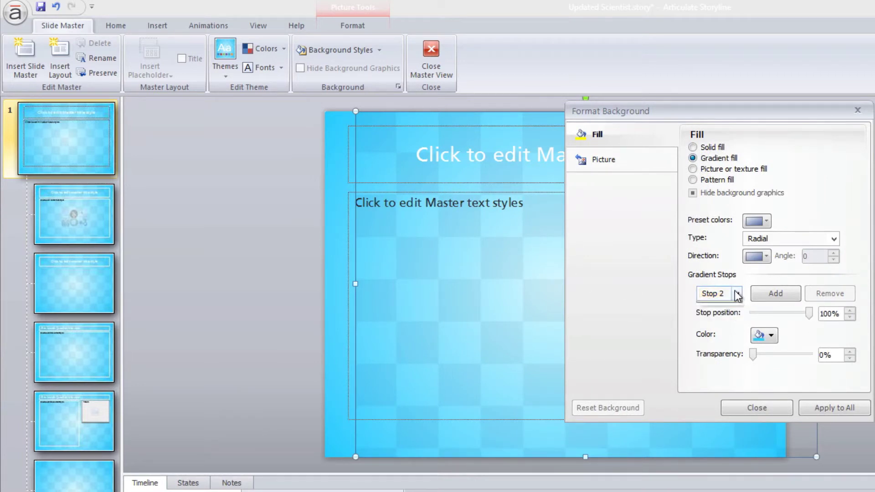
click(737, 293)
click(725, 307)
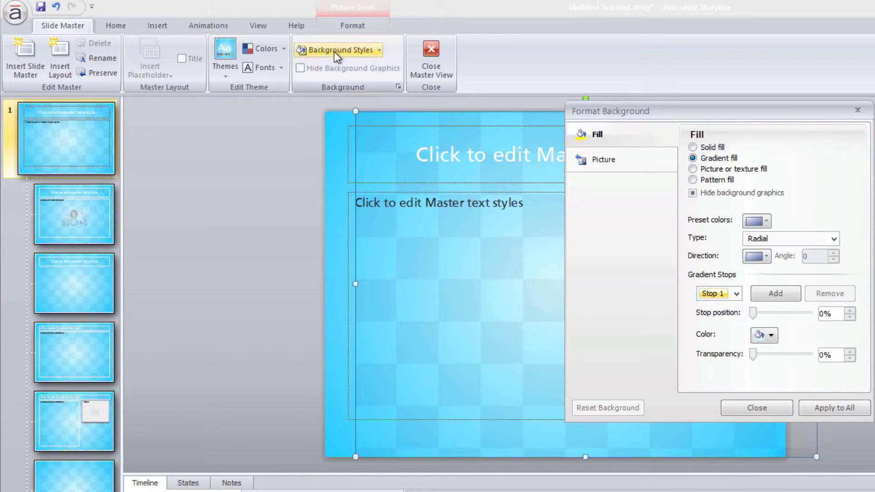
click(334, 51)
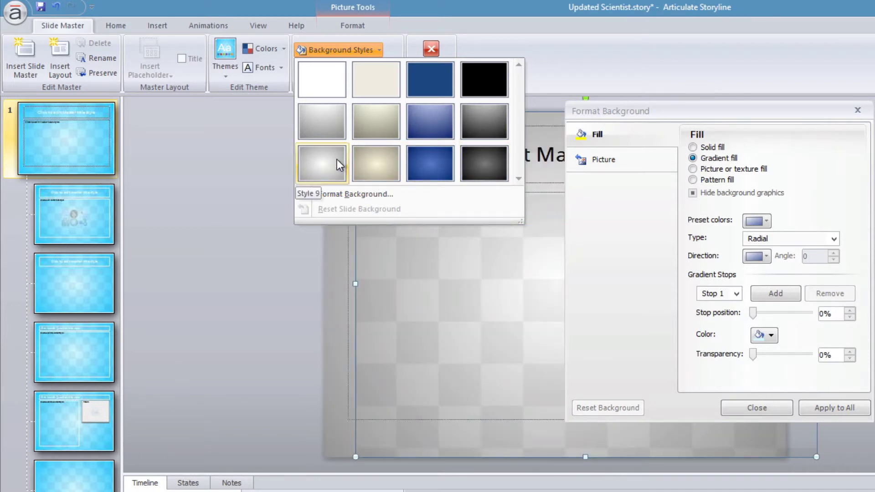
click(737, 293)
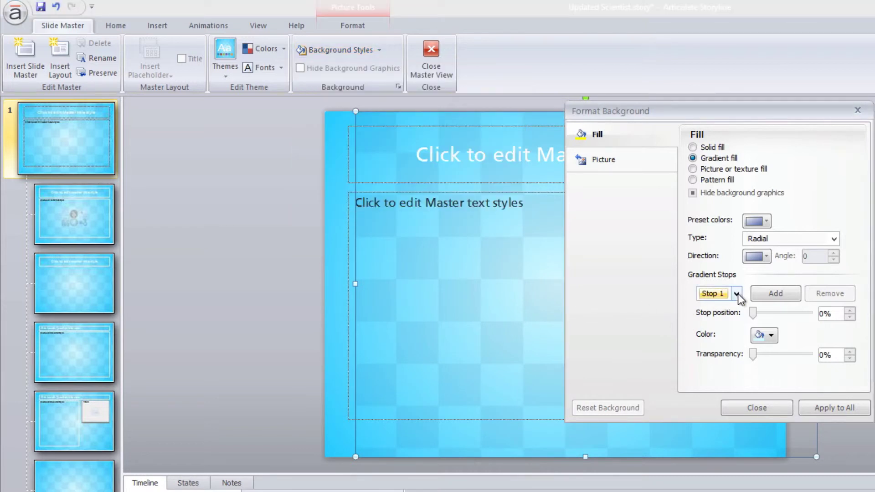
Set the color of gradient Stop 2 in the slide master background to the green theme color
click(735, 294)
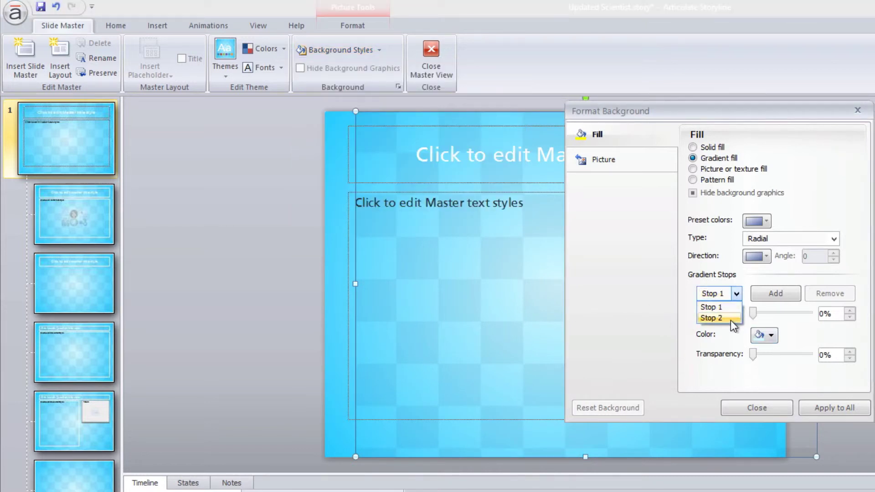
click(728, 318)
click(775, 333)
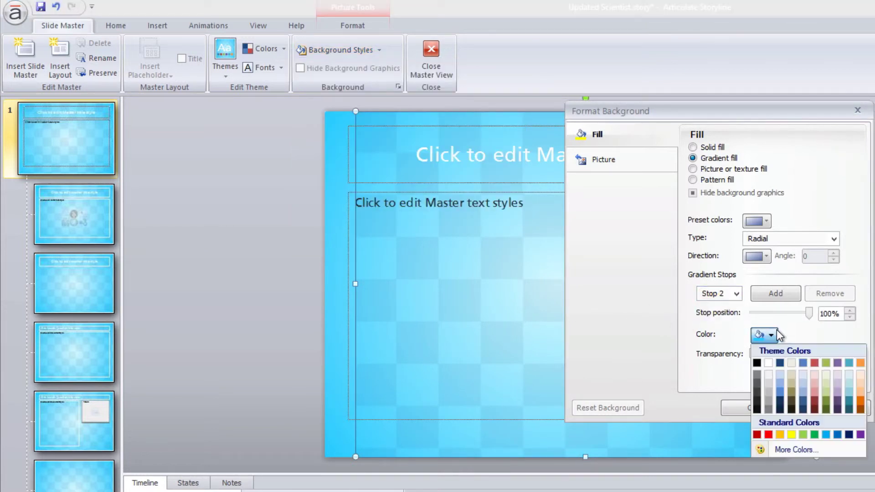
click(825, 363)
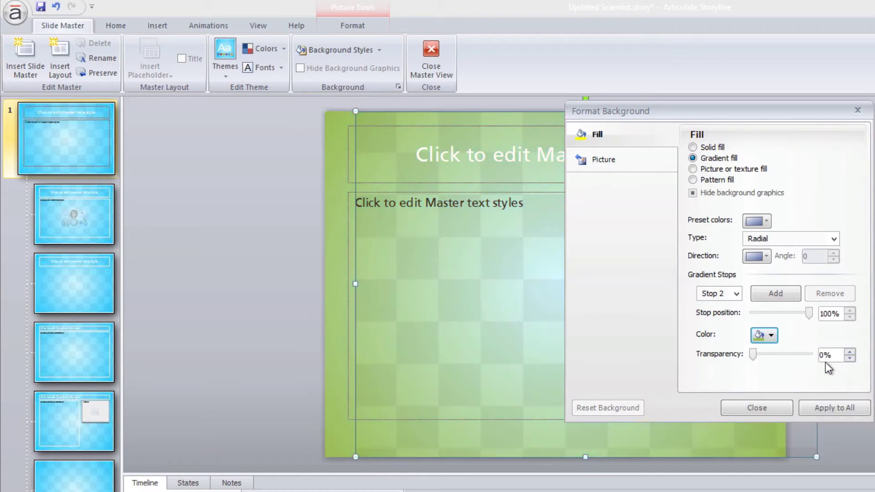
click(760, 336)
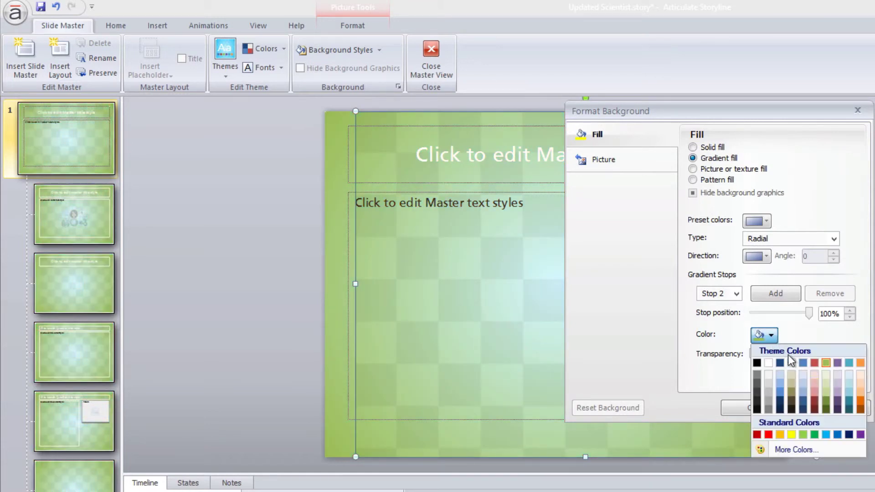
click(752, 313)
Set the color of gradient Stop 1 in the slide master background to the lightest green theme tint
click(736, 294)
click(731, 307)
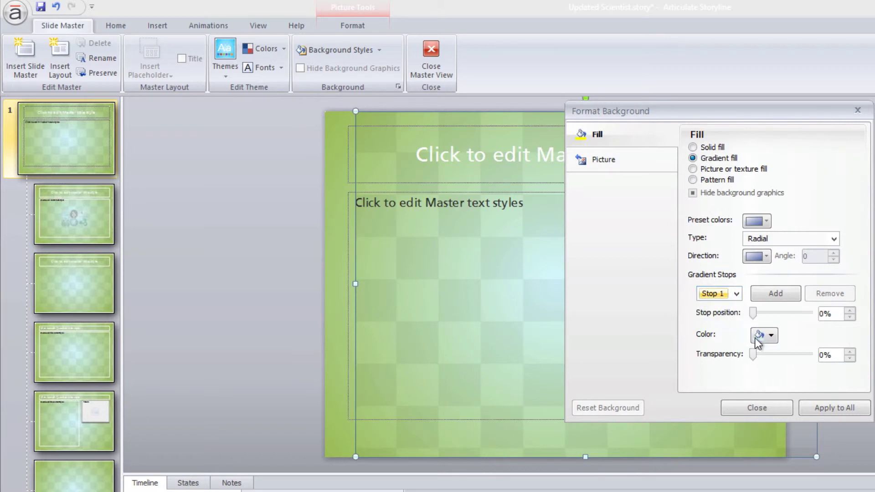
click(770, 335)
click(827, 373)
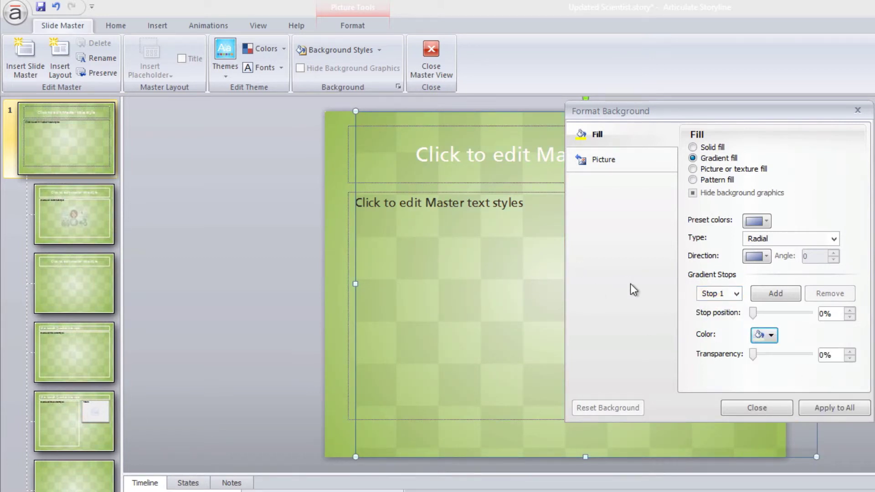
Check the available gradient types, keep Radial, and close the background settings
click(801, 237)
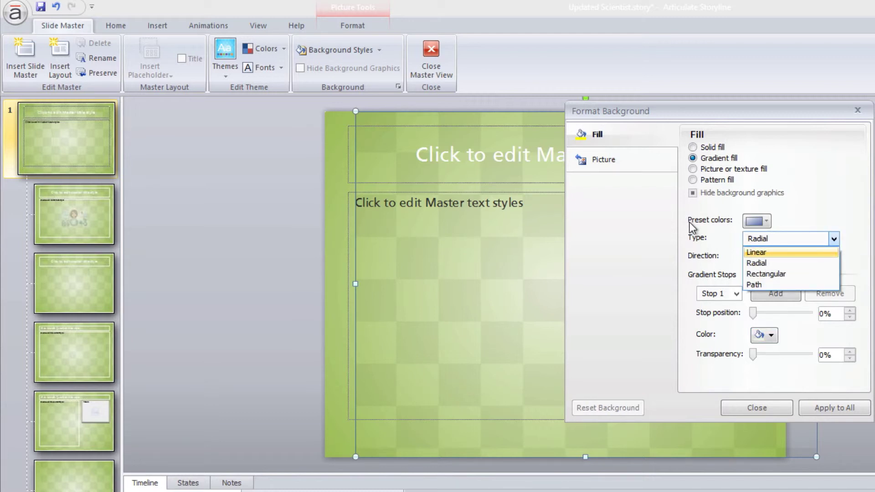
click(689, 240)
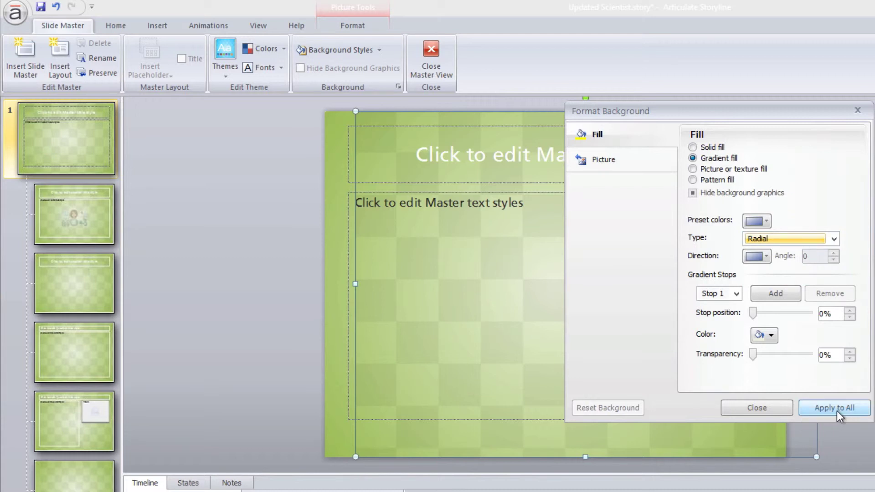
click(786, 410)
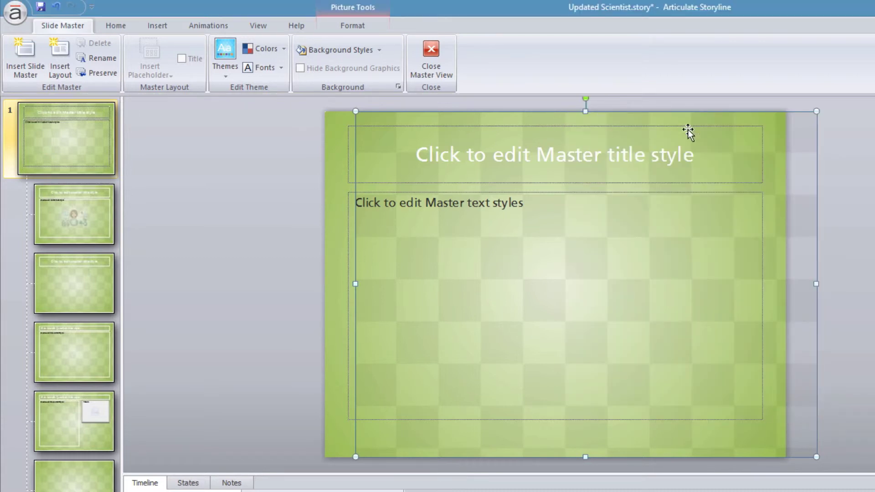
Reposition the checkered texture picture on the slide master so it covers the whole slide, and deselect it
mouse_move(859, 138)
mouse_down()
mouse_move(872, 147)
mouse_move(848, 148)
mouse_up()
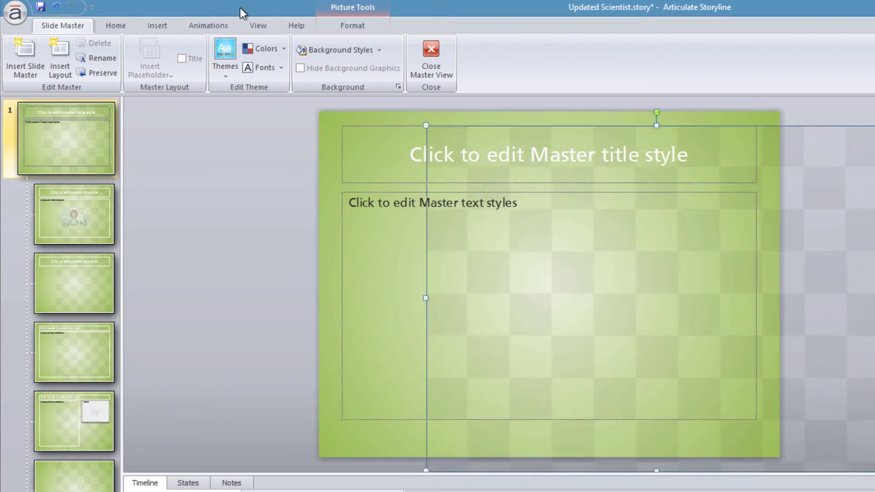
click(383, 28)
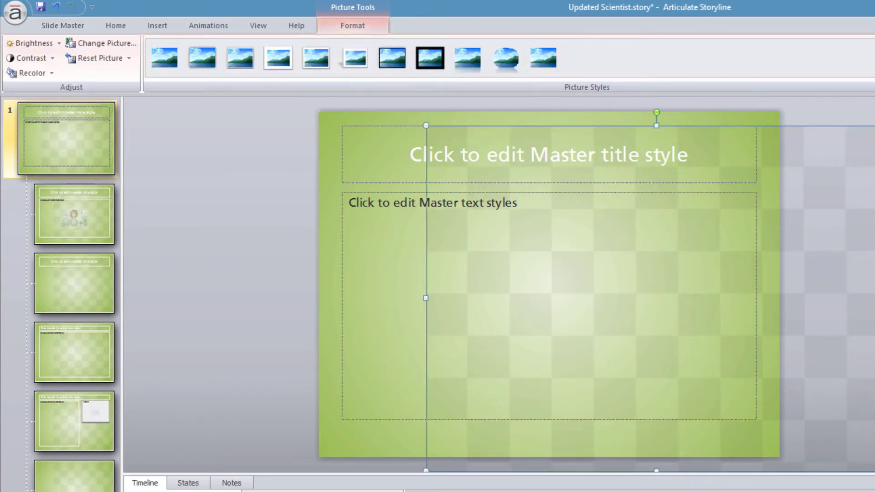
drag(849, 148, 741, 148)
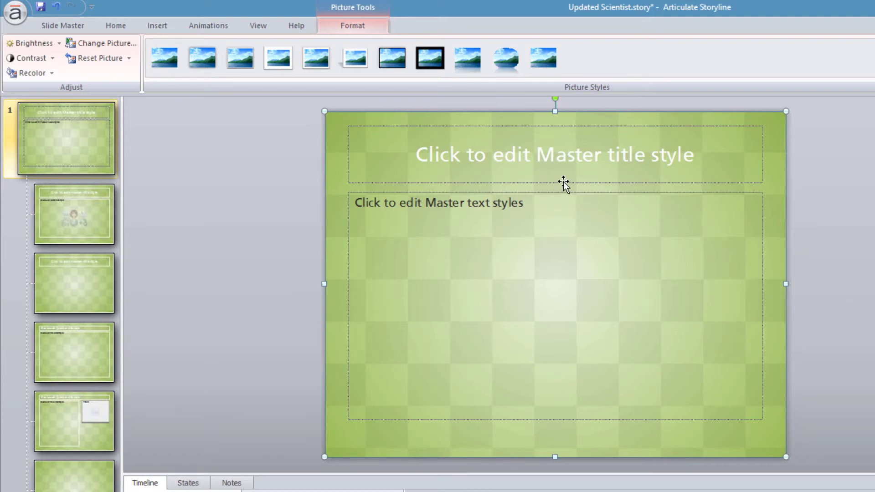
click(226, 147)
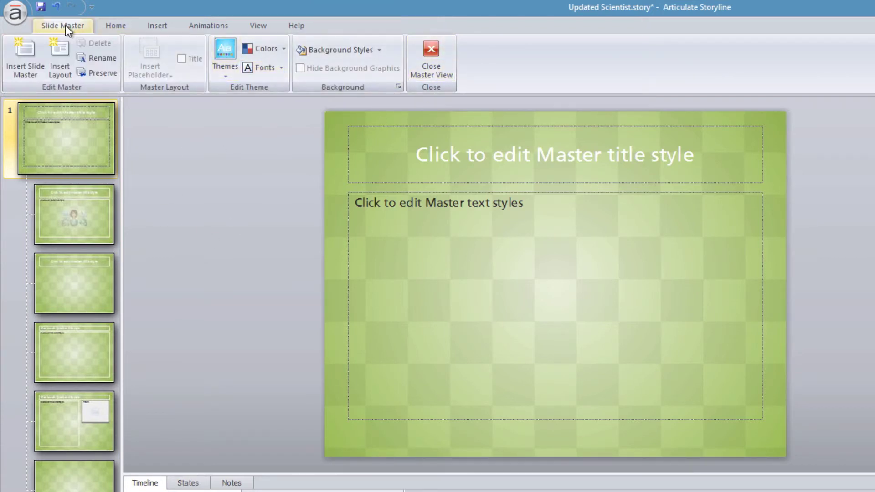
Leave the slide master view and preview this slide, continuing past the opening screen and starting the challenge
click(436, 46)
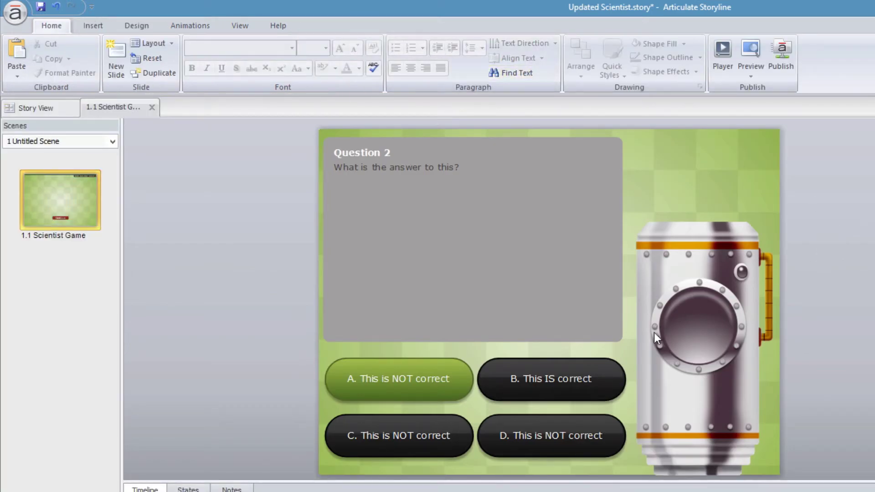
click(749, 74)
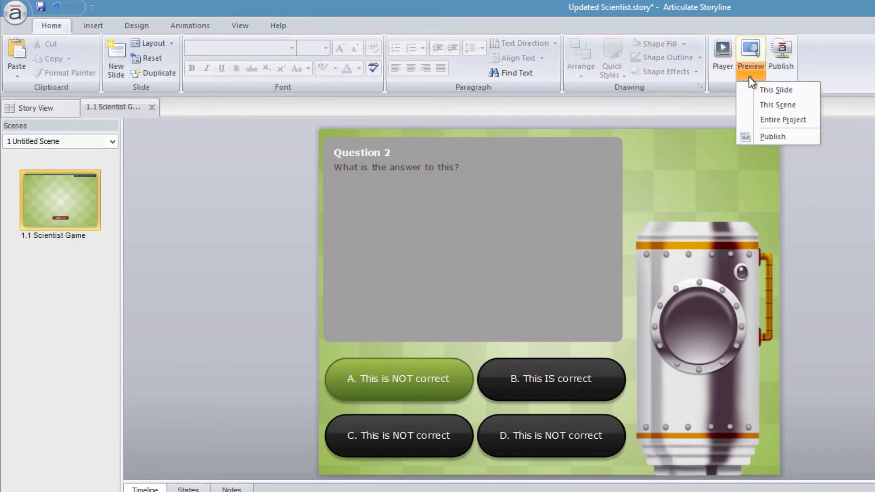
click(756, 89)
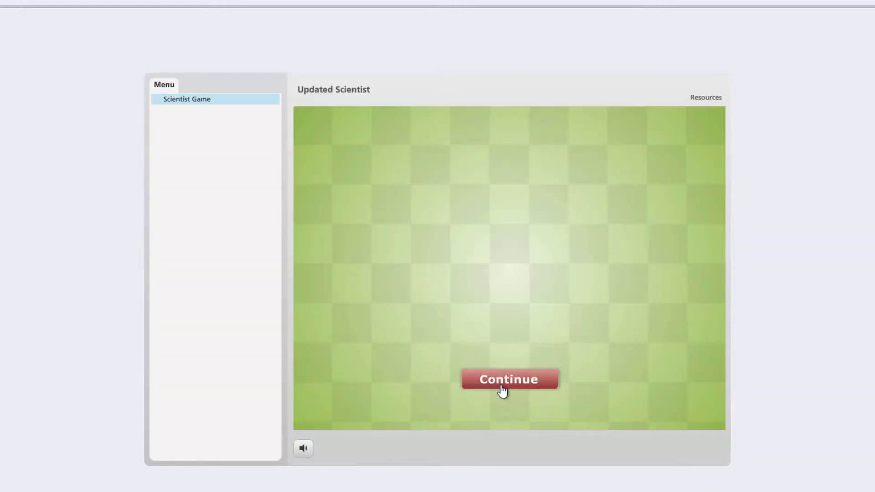
click(500, 385)
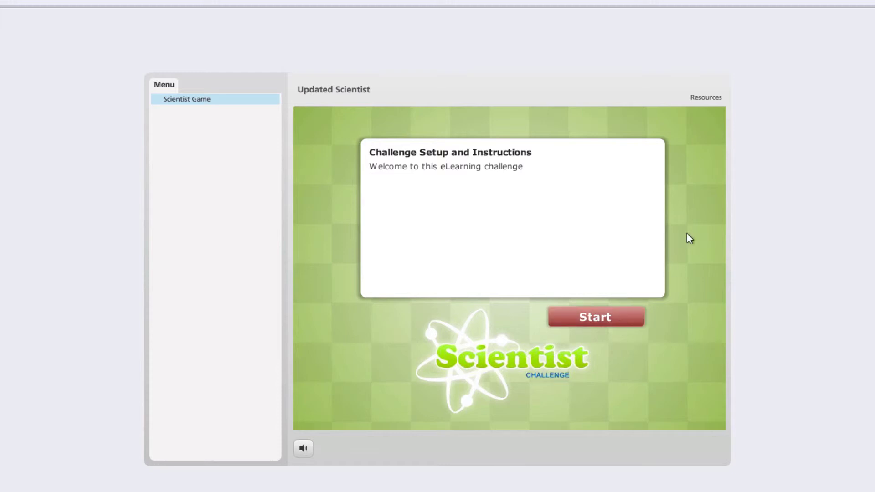
click(613, 319)
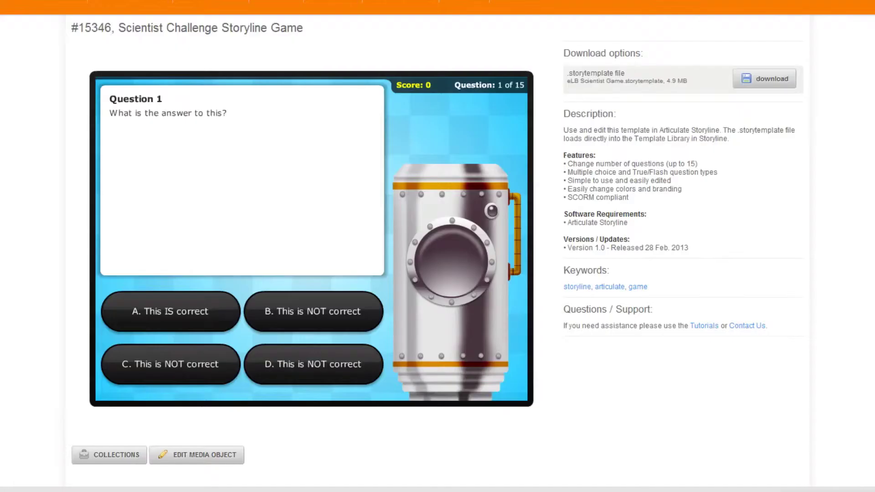
Switch to the eLearning Templates website in the browser and download the dark 720 x 540 PNG of City Rays Background #6403 from the Backgrounds graphics
mouse_move(340, 7)
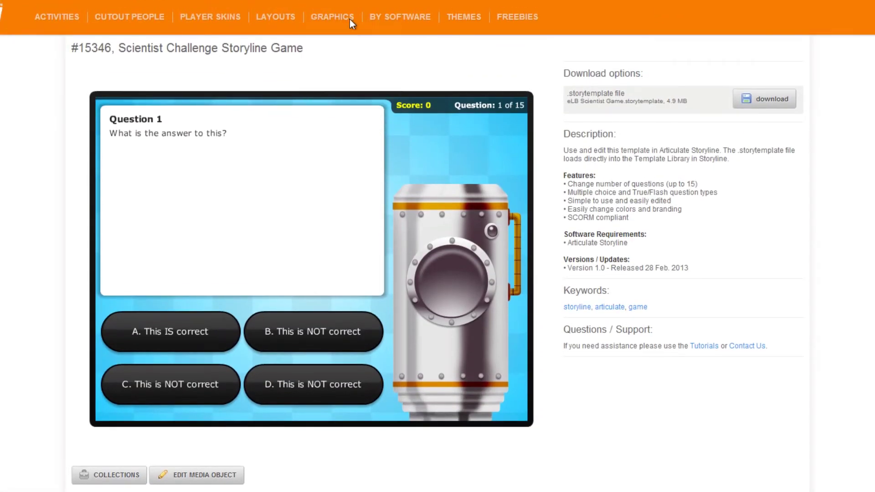
click(334, 66)
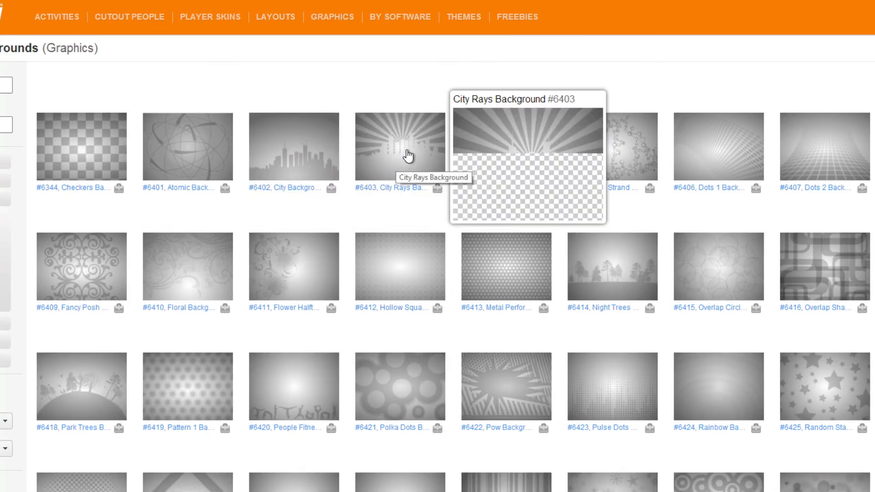
mouse_move(539, 275)
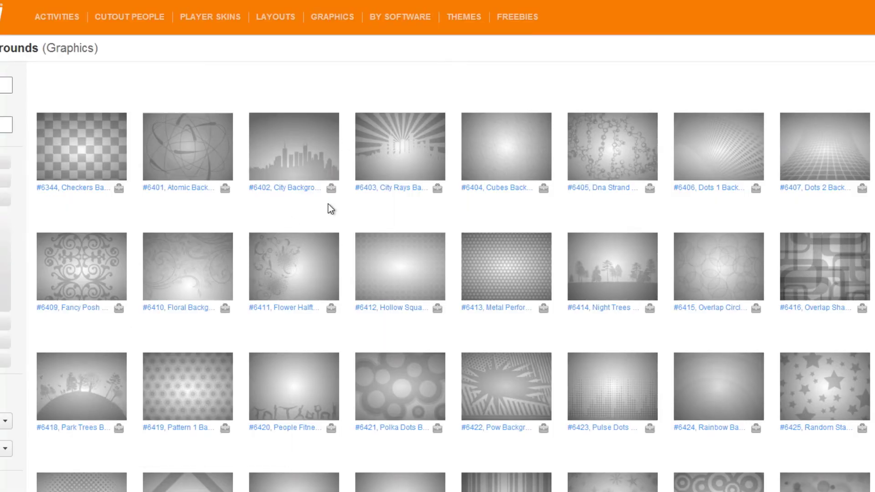
click(422, 157)
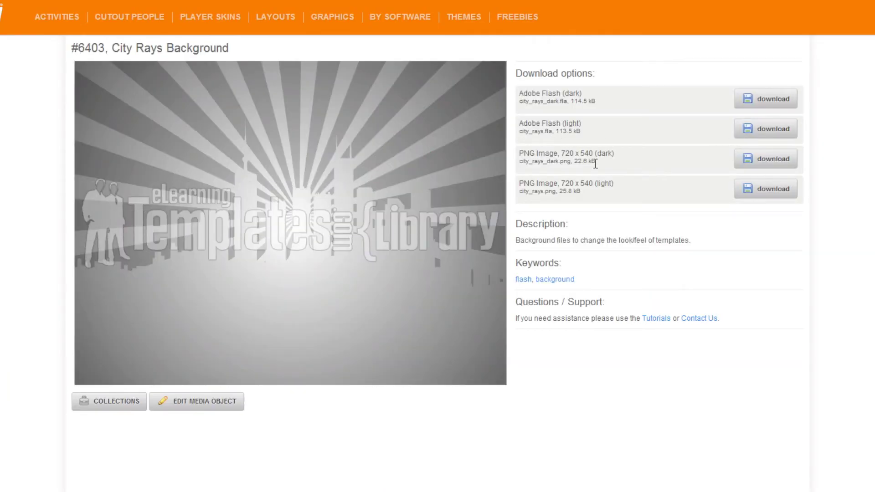
click(760, 161)
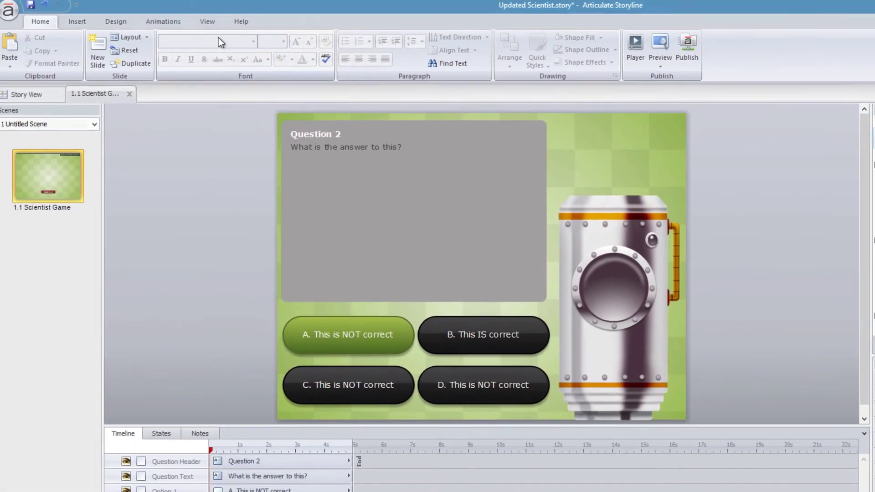
Switch back to Articulate Storyline, open the slide master and delete the checkered texture picture
click(207, 21)
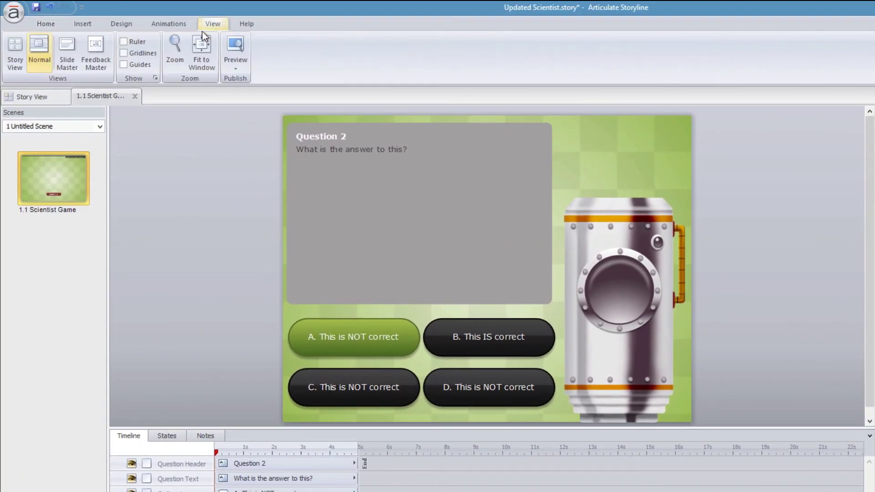
click(68, 37)
click(291, 135)
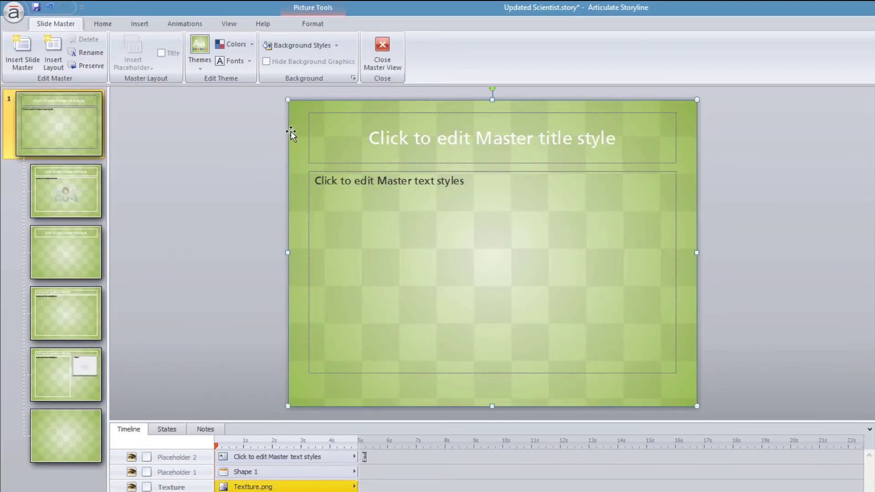
key(Delete)
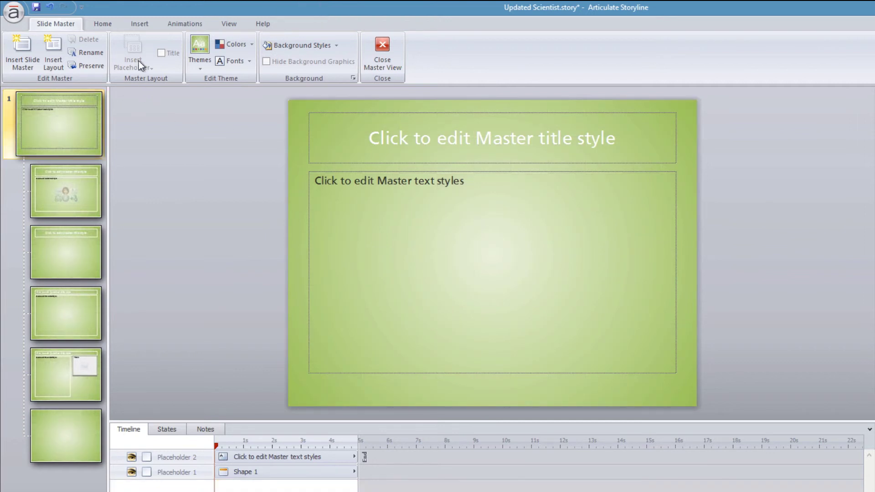
Insert the picture 6403-City-Rays-Background from the Downloads folder on the slide master
click(135, 27)
click(162, 49)
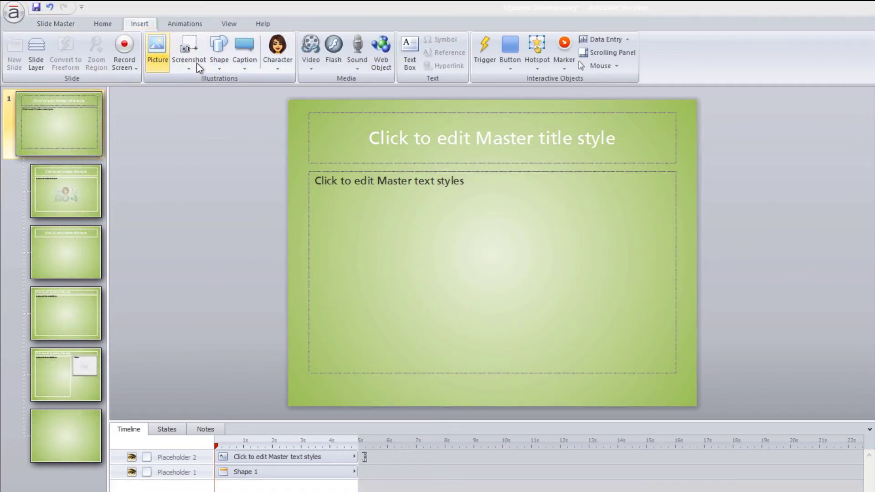
click(273, 219)
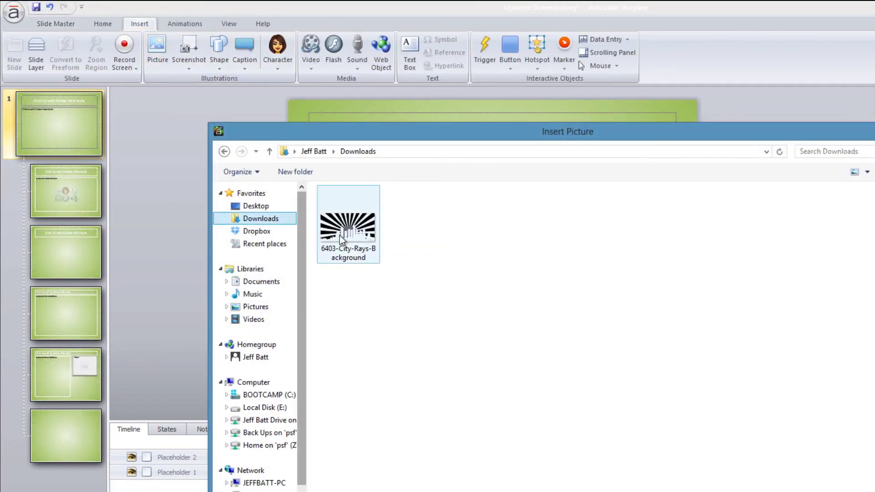
click(347, 219)
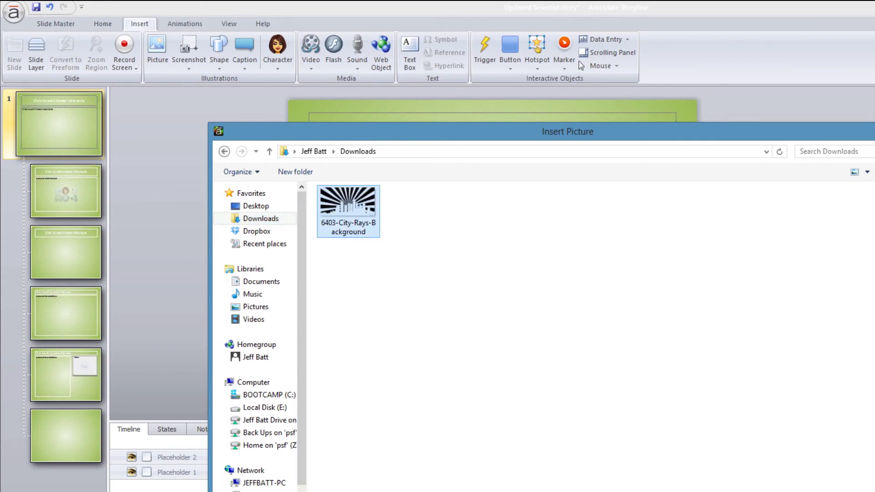
key(Return)
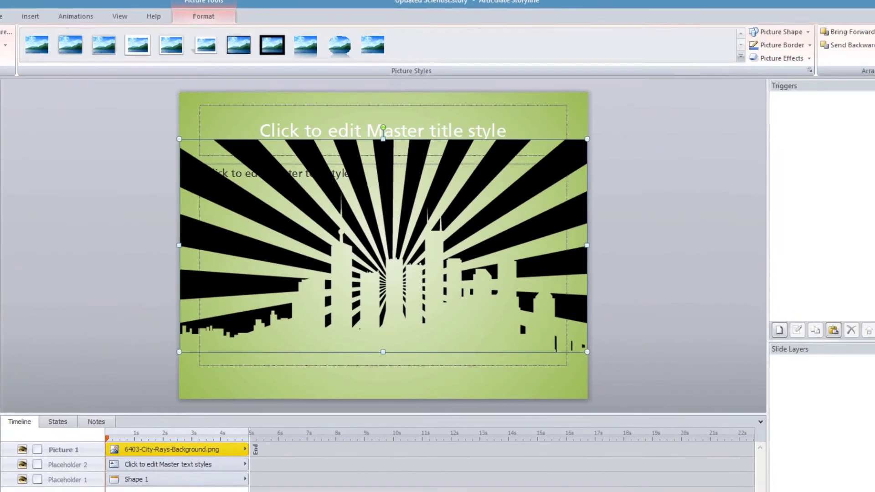
Align the City Rays picture to the top of the slide and move it beneath both placeholders in the stacking order
click(860, 30)
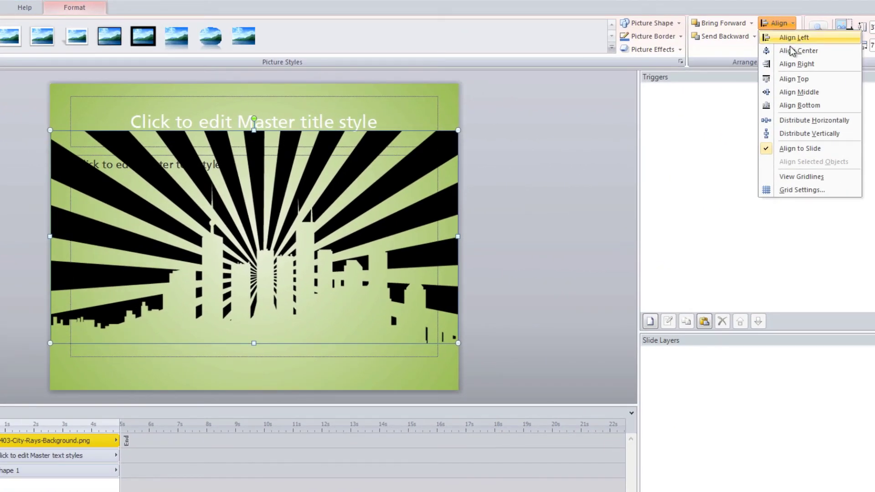
click(810, 80)
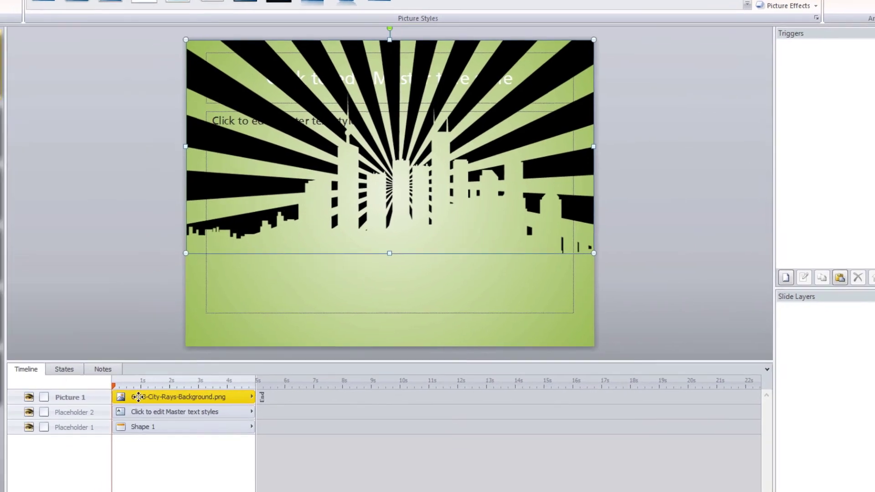
drag(5, 442, 0, 457)
drag(126, 412, 112, 427)
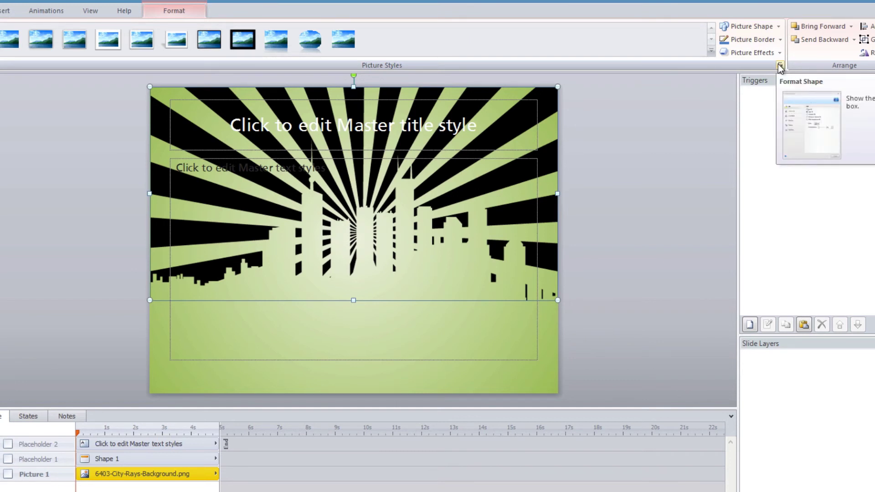
Set the City Rays picture's transparency to 95% and leave the slide master view
click(779, 65)
drag(548, 144, 515, 96)
click(443, 211)
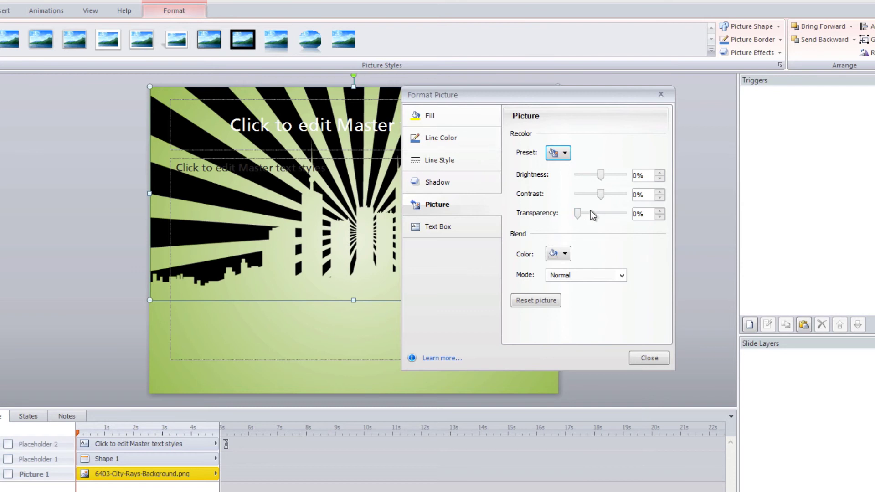
drag(577, 214, 616, 214)
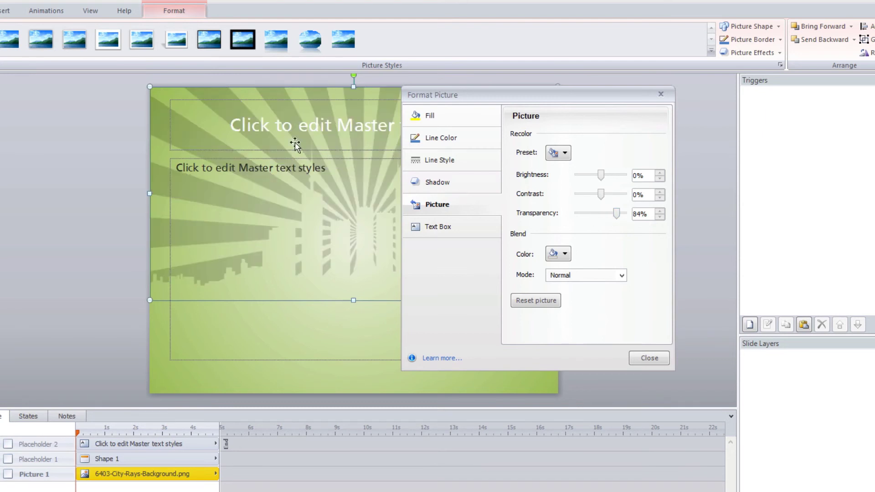
drag(617, 213, 622, 214)
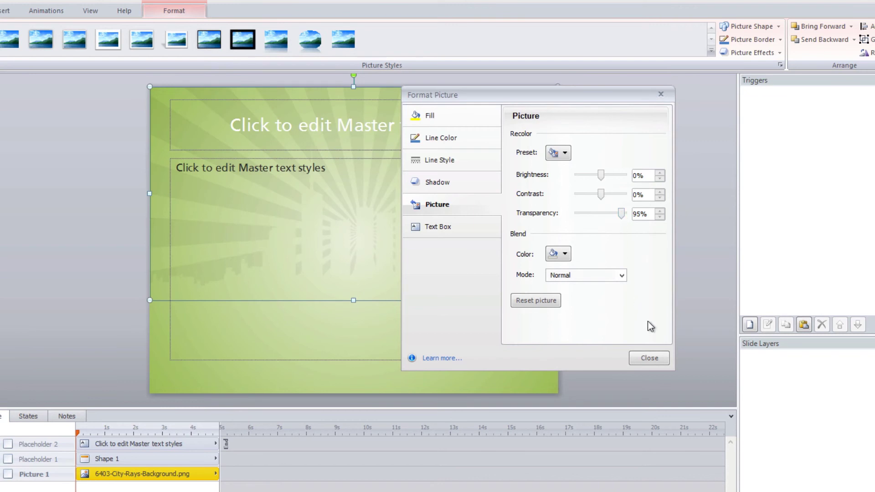
click(651, 358)
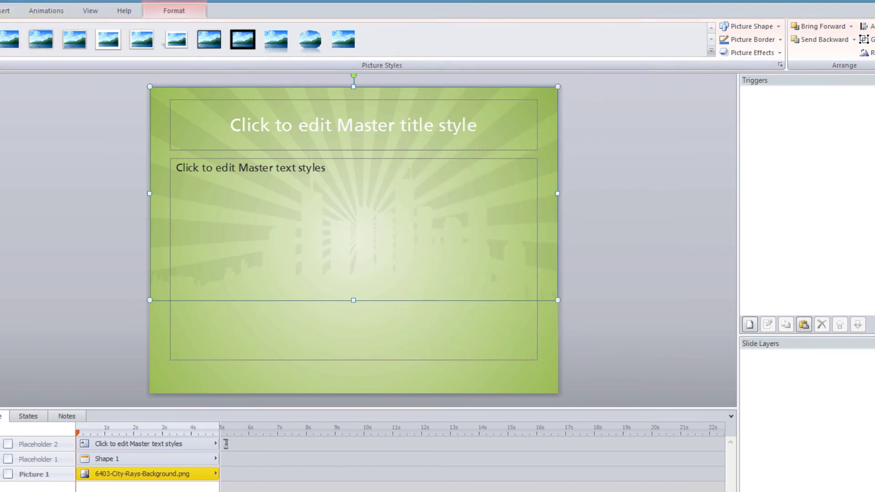
click(4, 10)
click(248, 37)
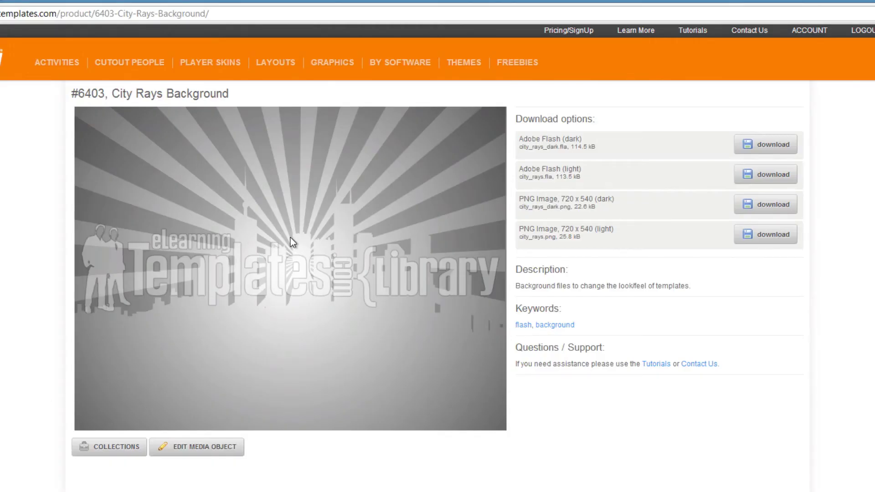
Switch to the eLearning Templates website and browse the other designs in the Backgrounds graphics category
mouse_move(343, 62)
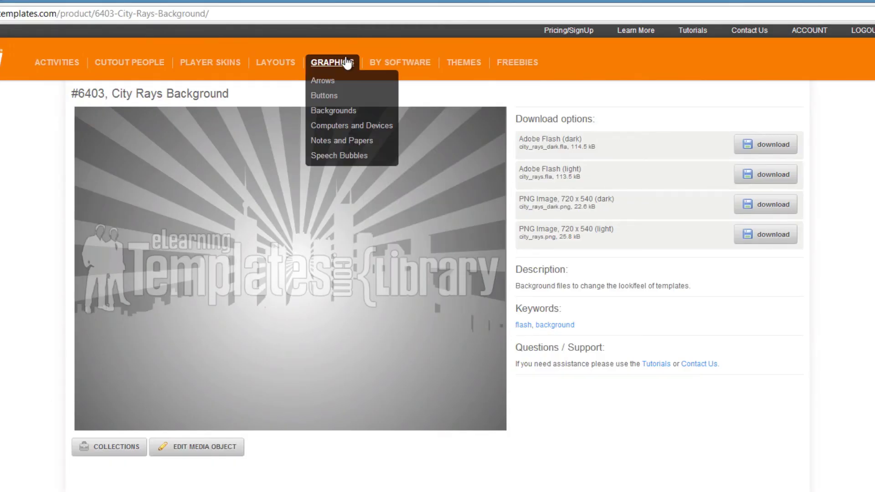
click(342, 112)
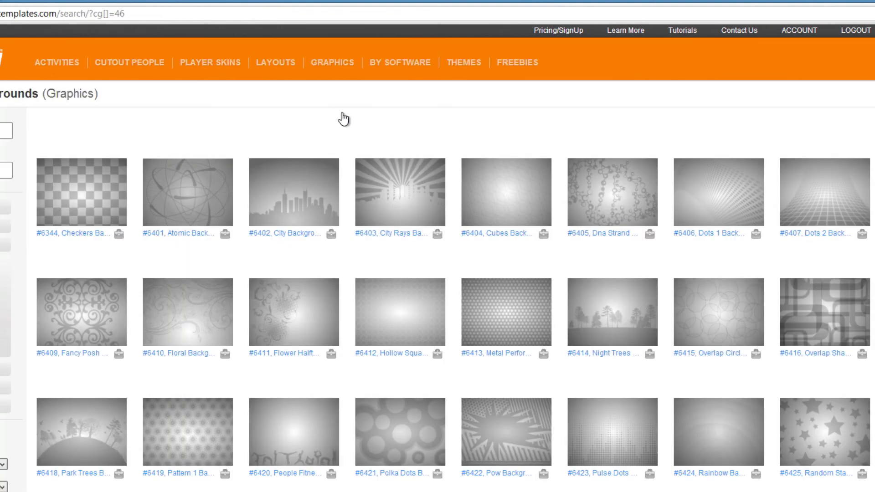
scroll(356, 114, down, 10)
scroll(439, 332, up, 10)
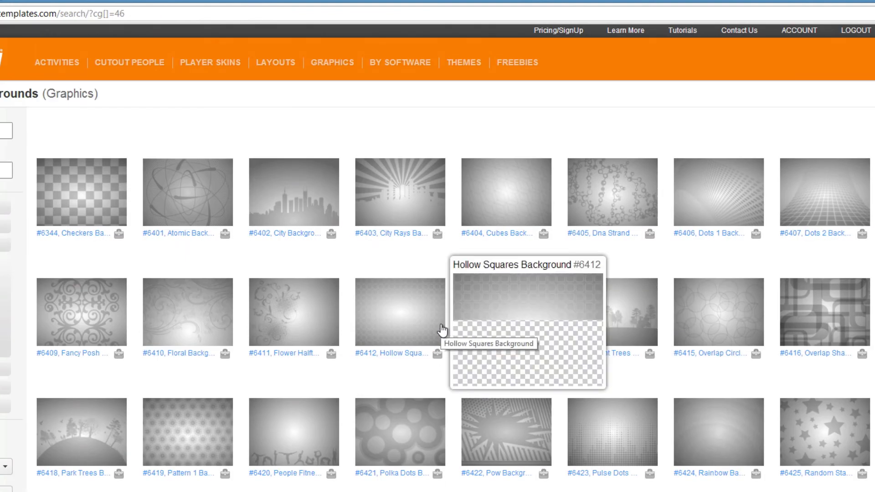
mouse_move(474, 284)
scroll(446, 270, down, 8)
mouse_move(440, 273)
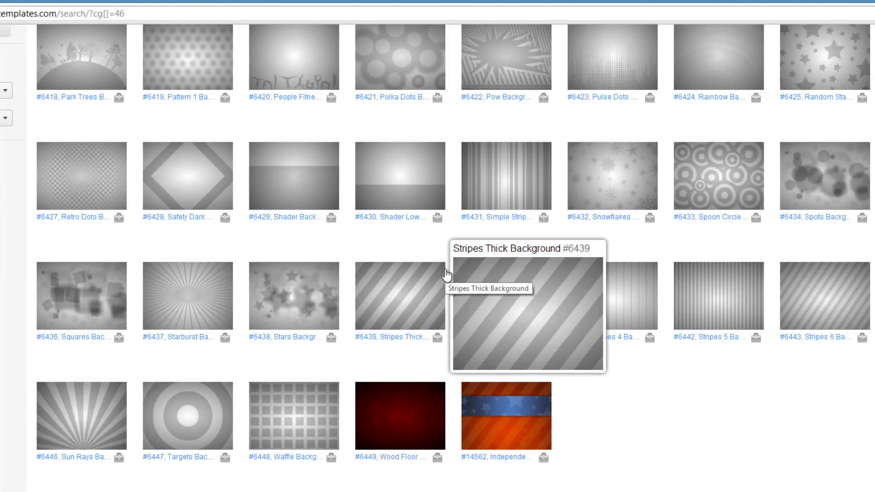
scroll(439, 274, up, 8)
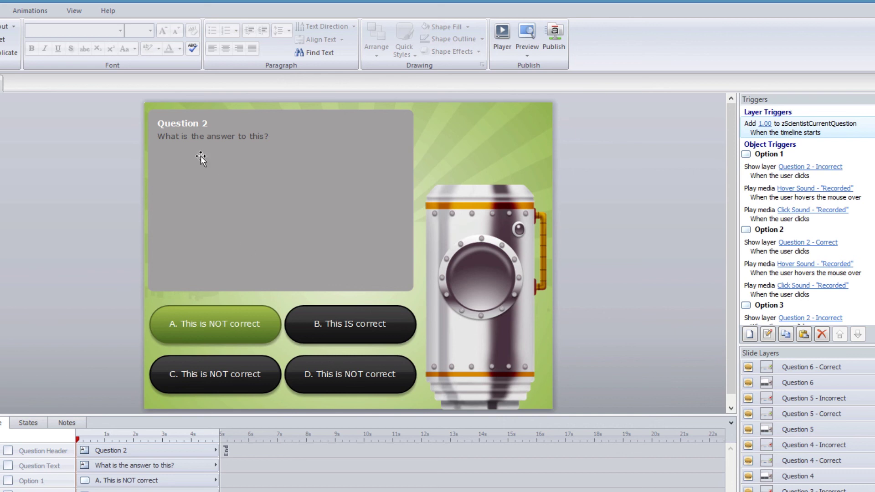
Return to Storyline and select the Question 2 heading and answer options A and B one after another
click(200, 126)
click(239, 313)
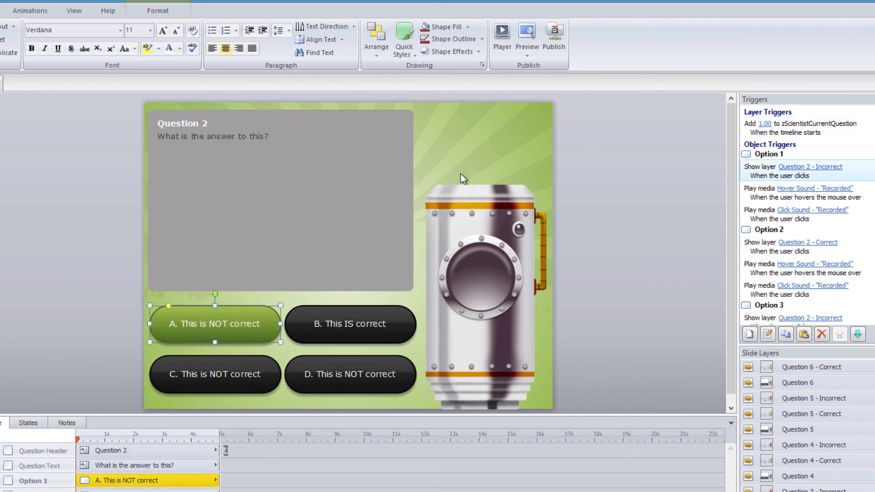
click(308, 312)
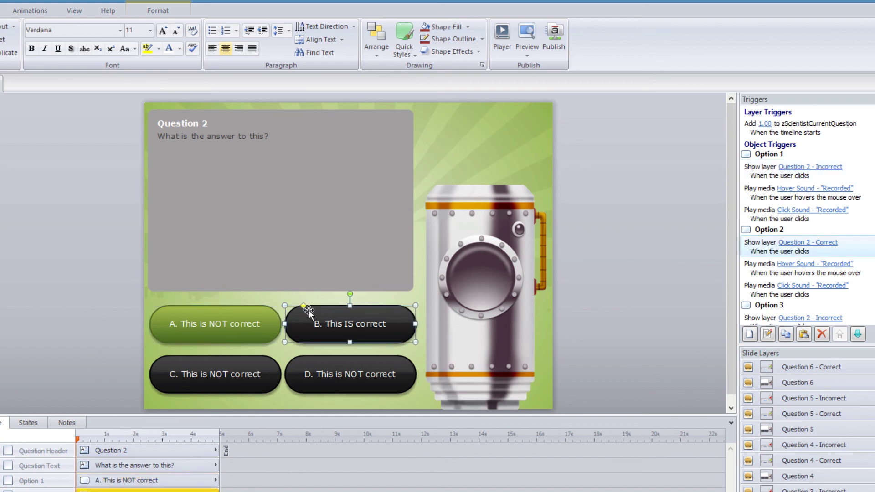